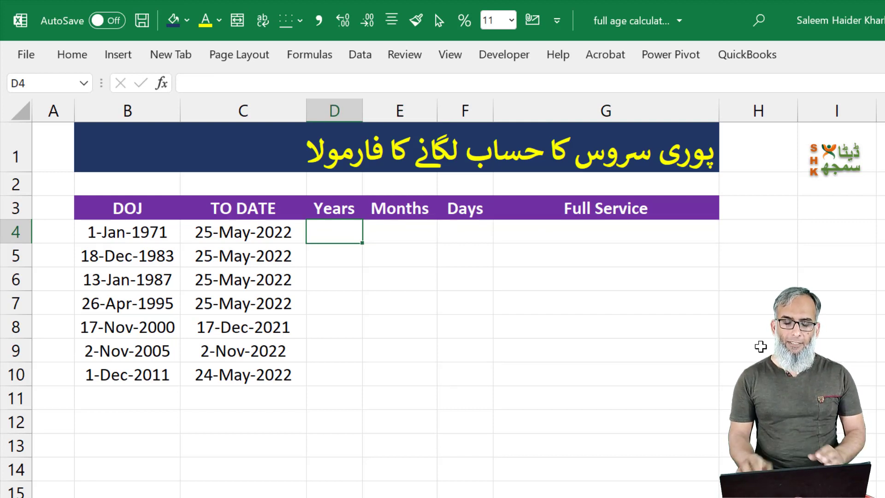
Step: Examine the DOJ and TO DATE entries across the service table, including which end dates use TODAY()
key(Left)
key(Down)
key(Down)
key(Down)
key(Down)
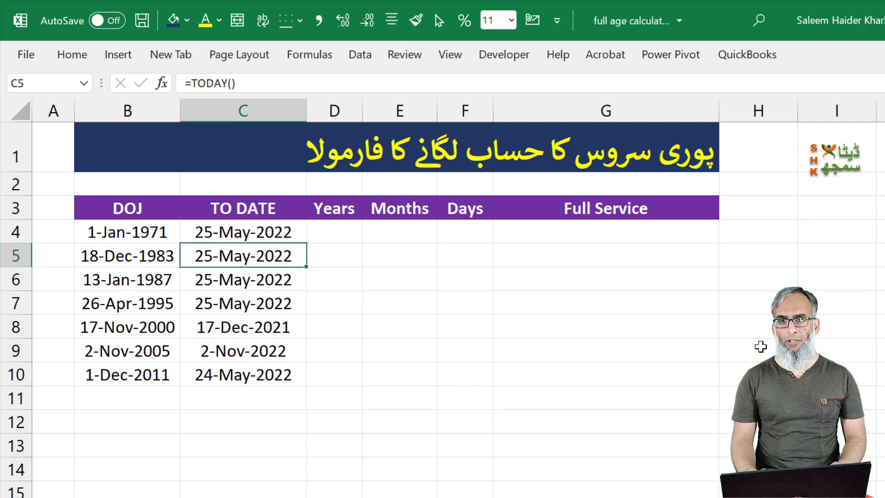
key(Down)
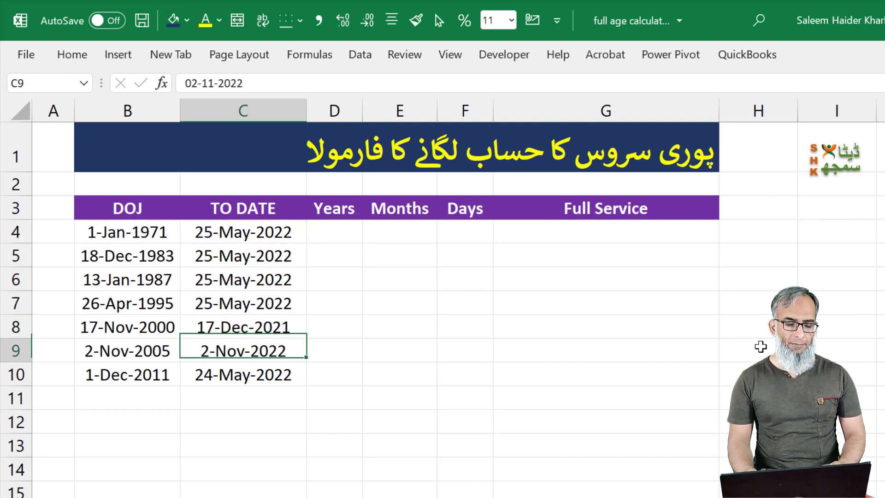
key(Up)
key(Down)
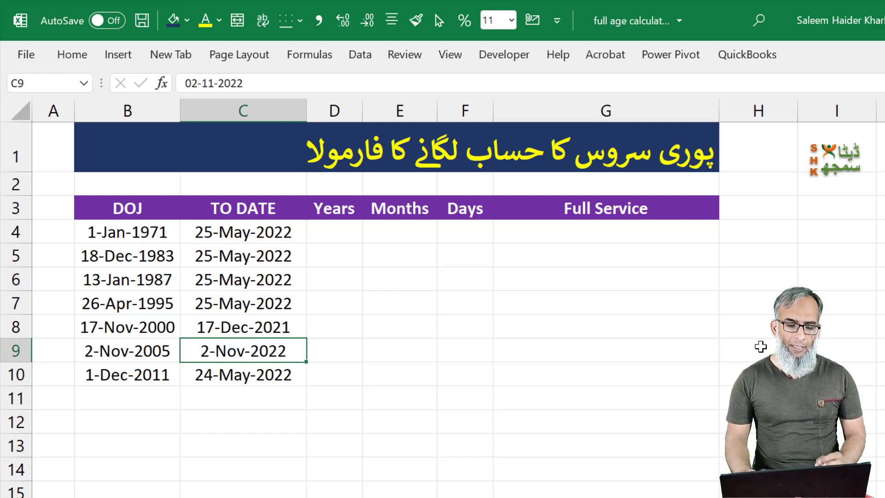
key(Left)
key(Up)
key(Up)
key(Up)
key(Up)
key(Up)
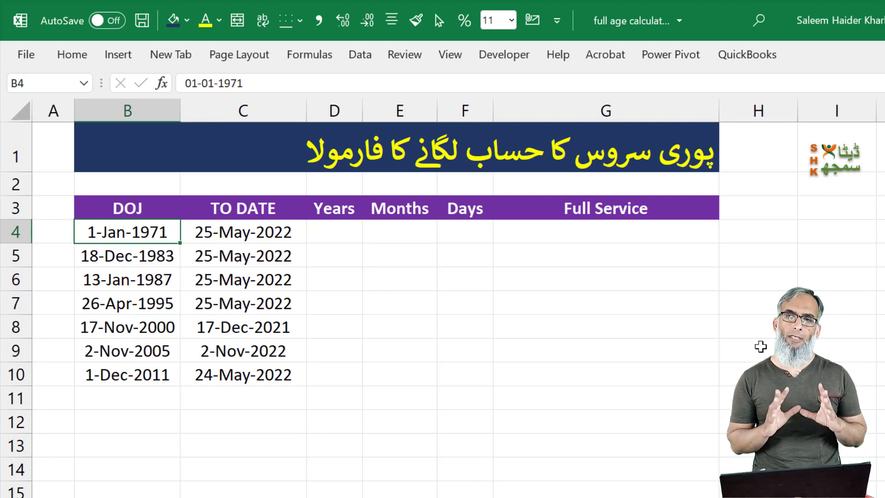
key(Right)
key(Right)
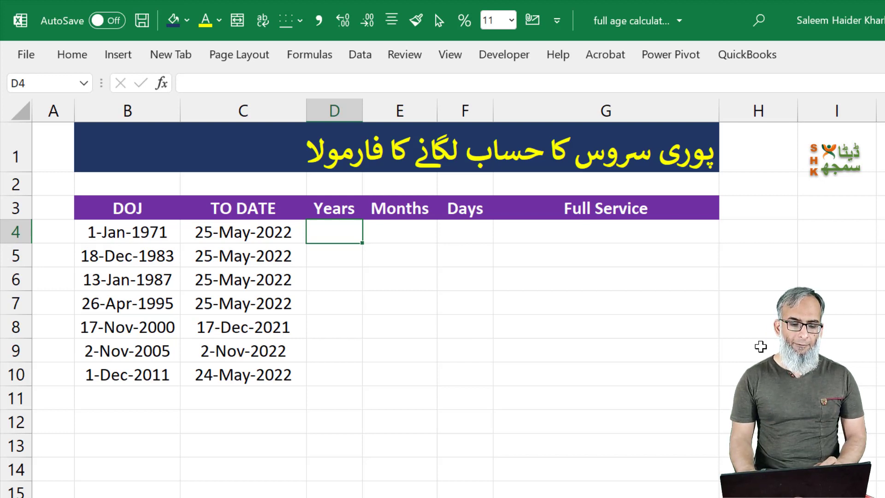
key(Left)
key(Left)
key(Right)
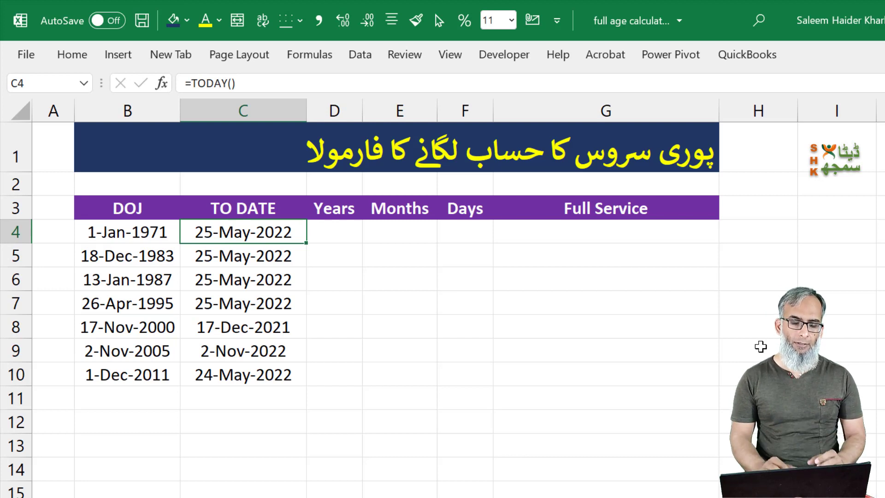
Step: Calculate completed years in D4 with =DATEDIF(B4,C4,"Y") and fill the formula down the Years column to row 10
click(346, 233)
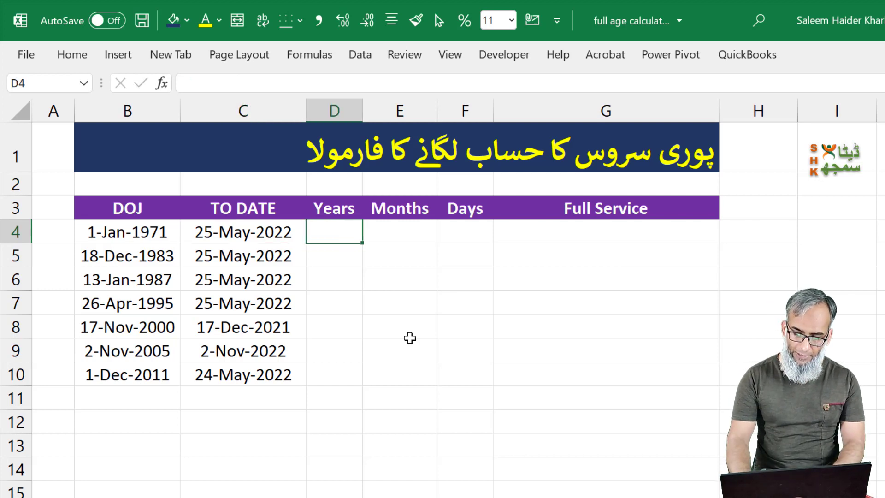
text(=)
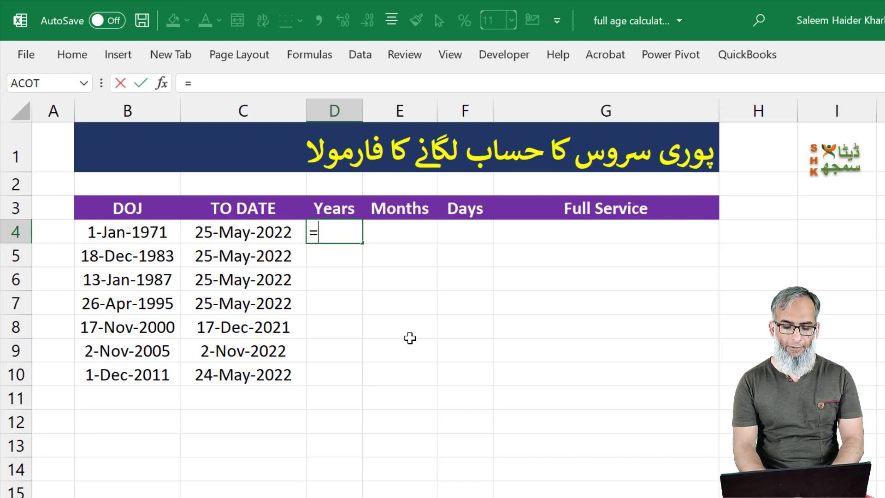
text(datedif)
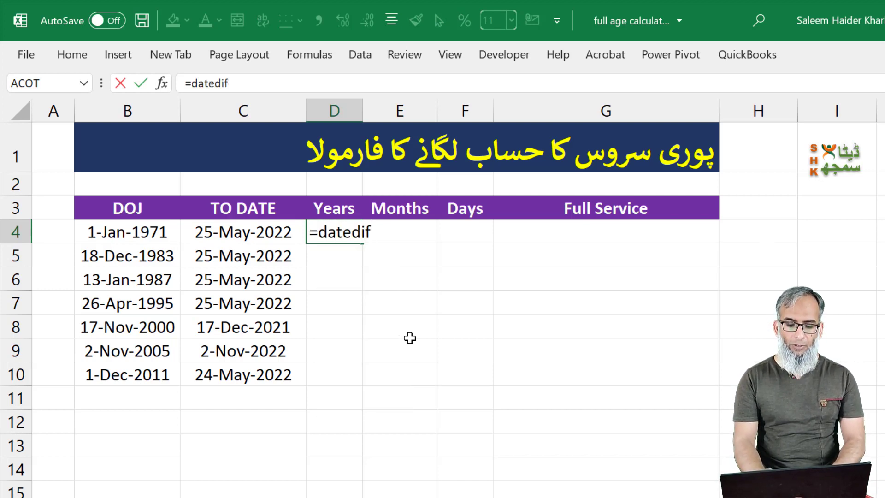
text(()
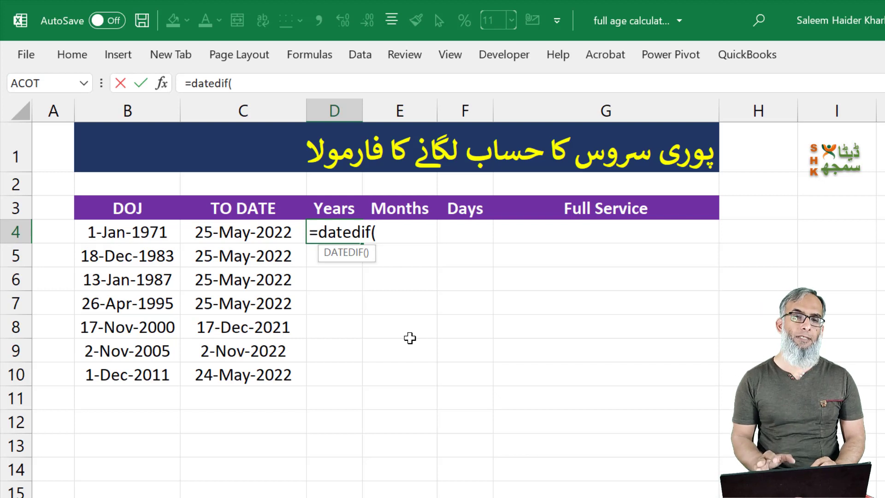
click(104, 230)
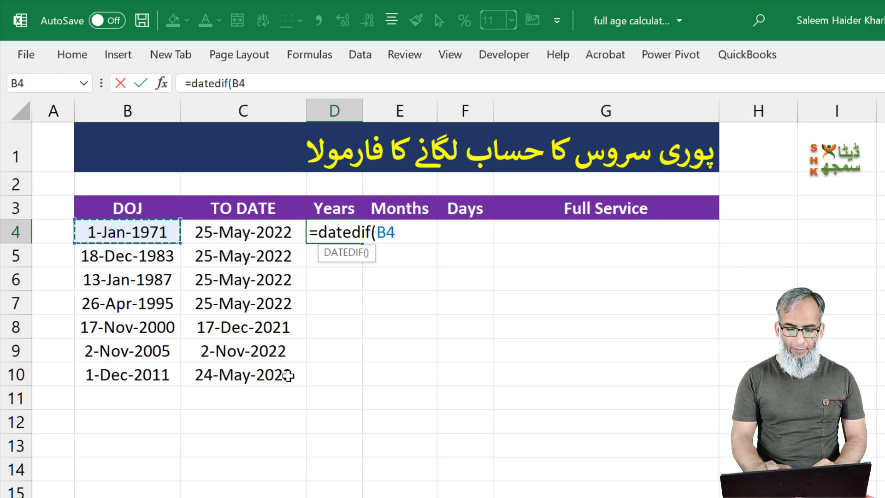
text(,)
click(250, 235)
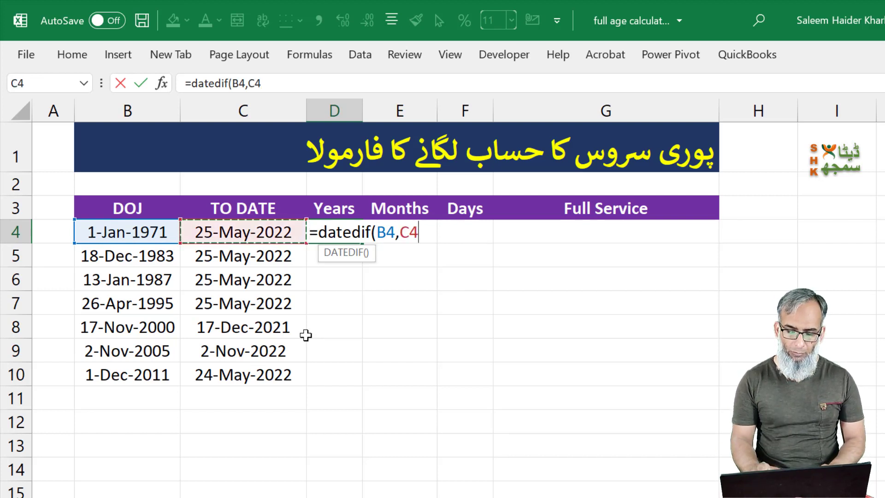
text(,")
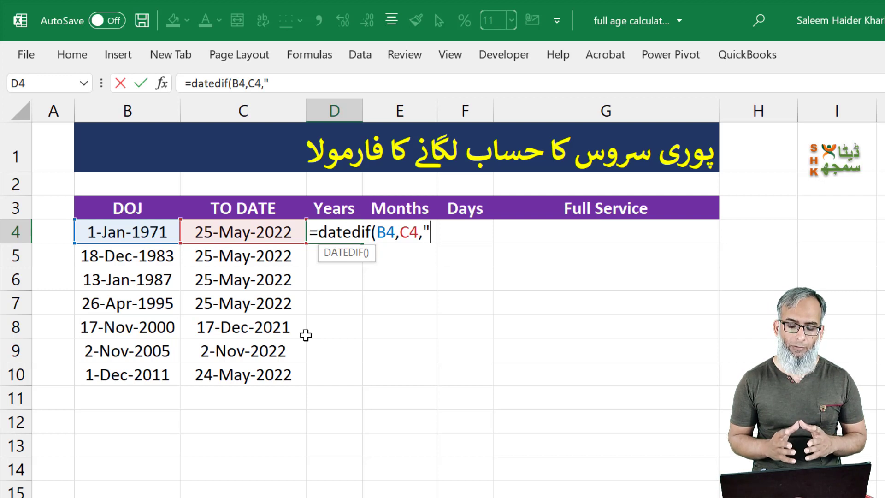
text(Y")
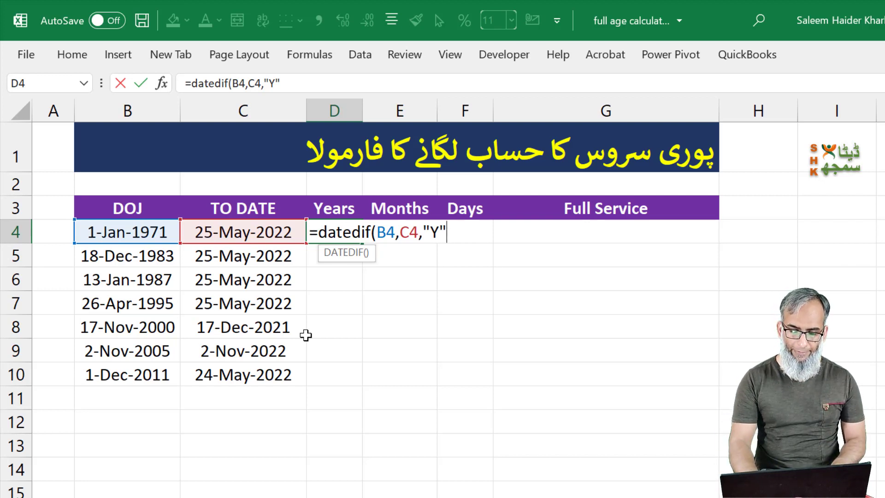
text())
key(Return)
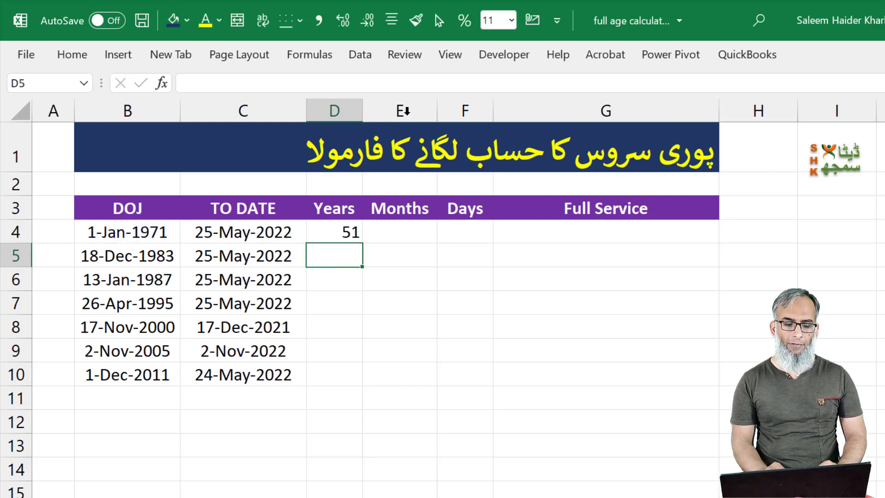
click(338, 228)
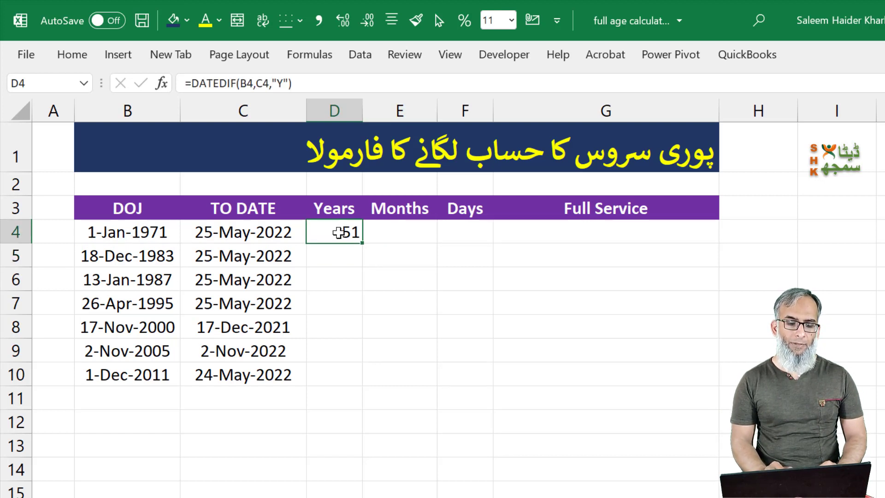
double_click(363, 244)
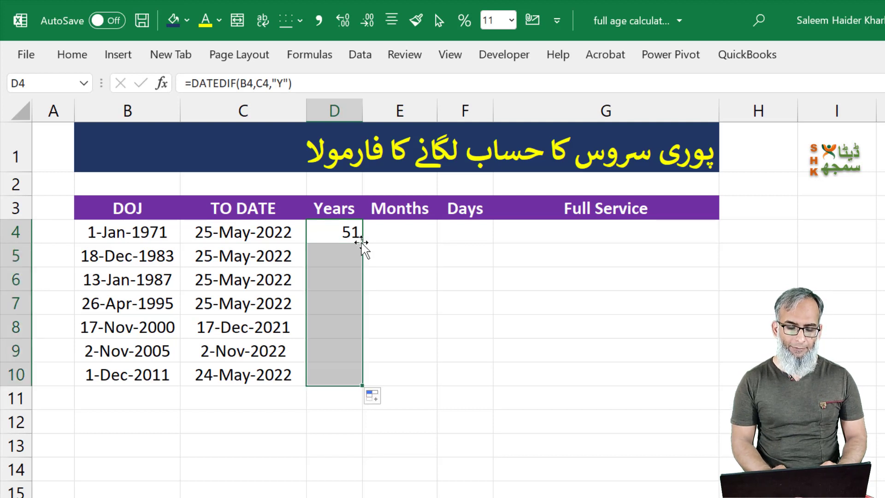
Step: Check the Years results in rows 10 and 4 against their DOJ and TO DATE values
click(326, 375)
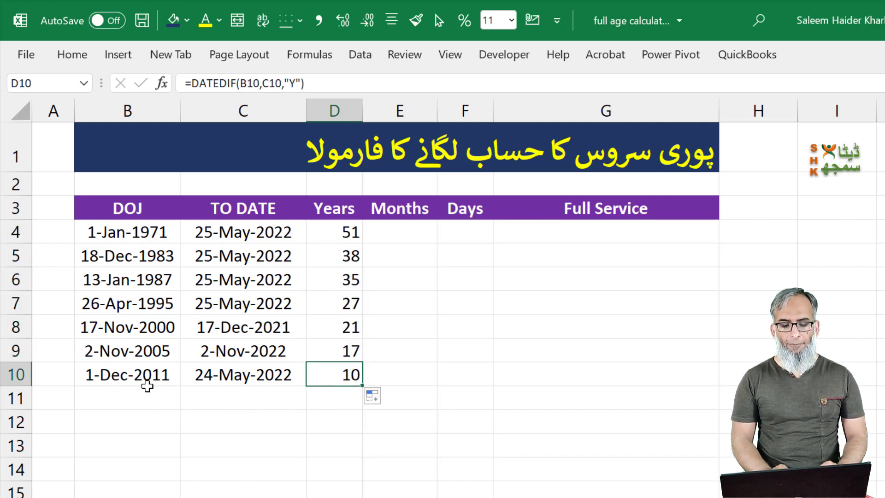
click(286, 376)
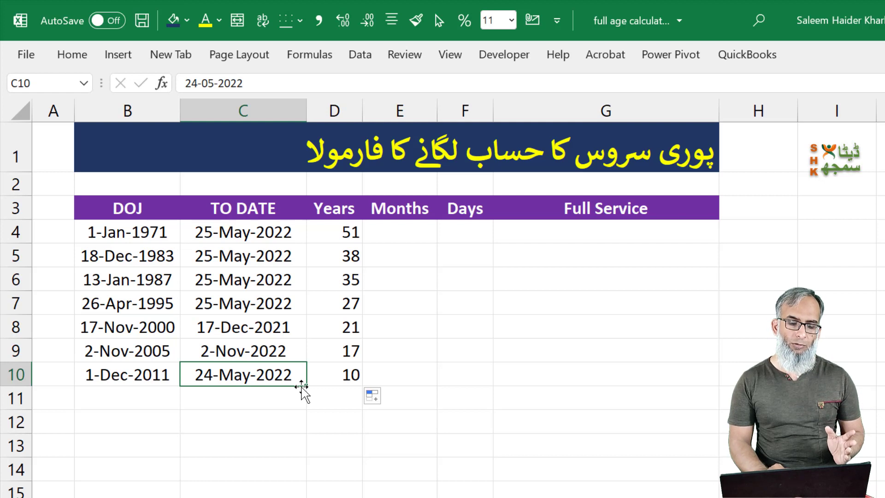
click(355, 383)
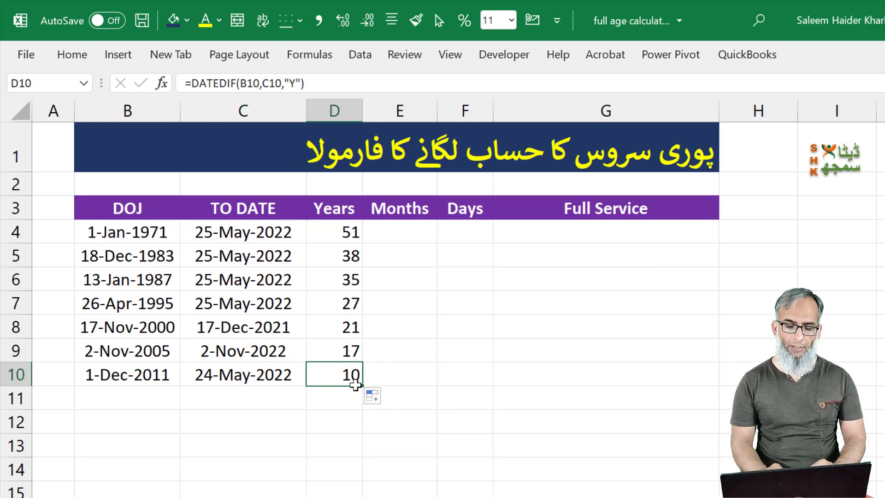
click(396, 229)
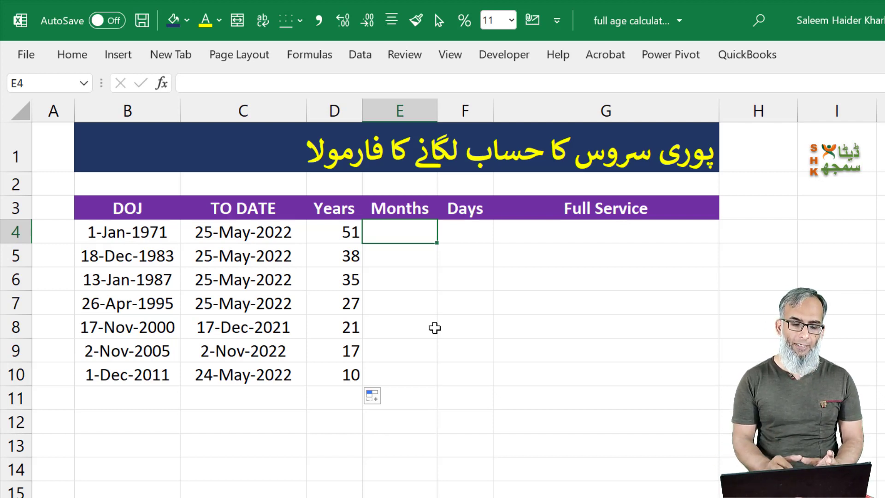
click(145, 232)
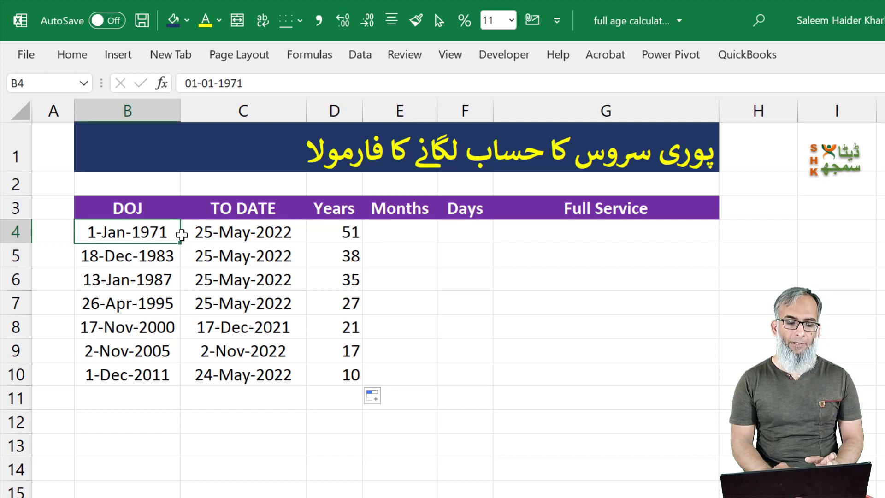
click(249, 236)
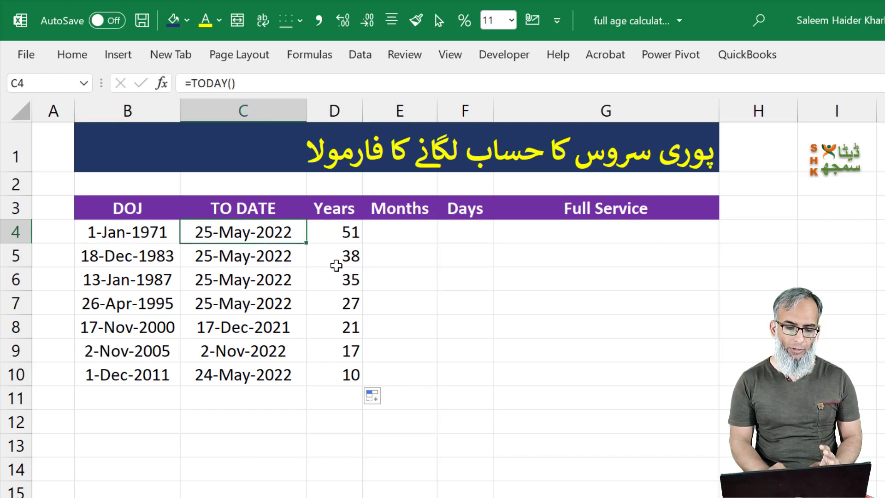
click(341, 232)
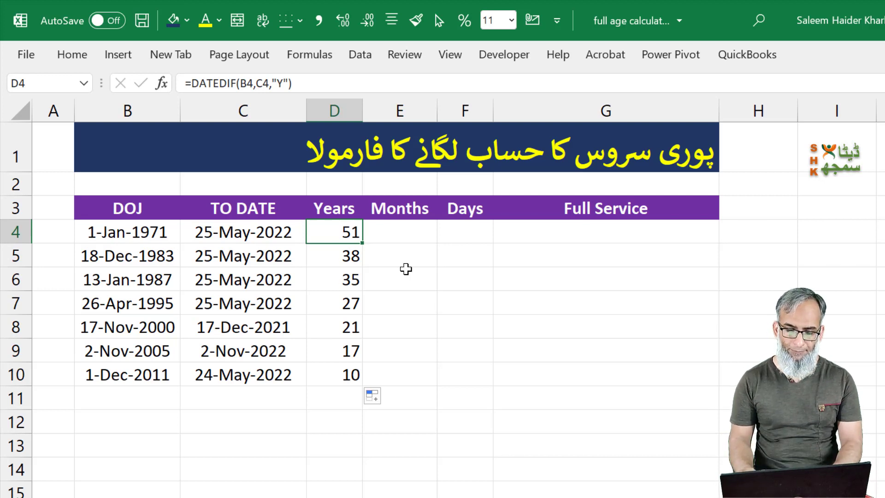
Step: Calculate the remaining months in E4 with =DATEDIF(B4,C4,"YM") and fill the formula down the Months column to row 10
key(Right)
text(=da)
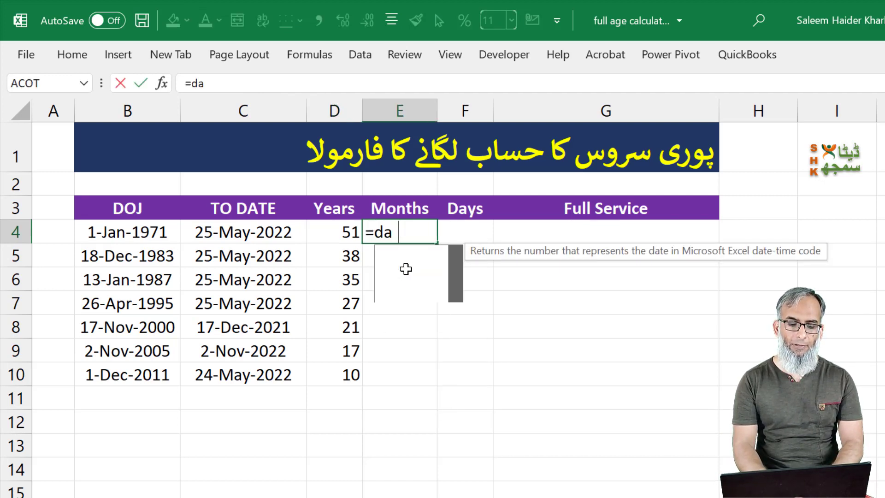
text(tedif()
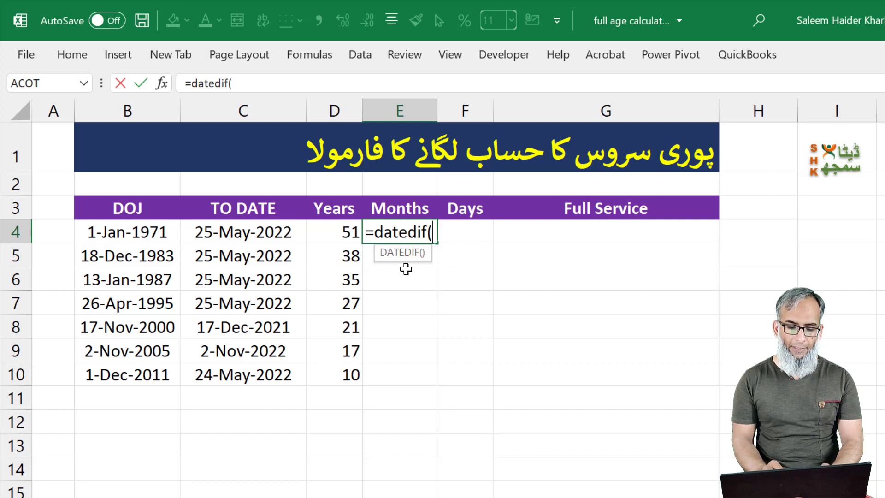
click(122, 234)
text(,)
click(245, 234)
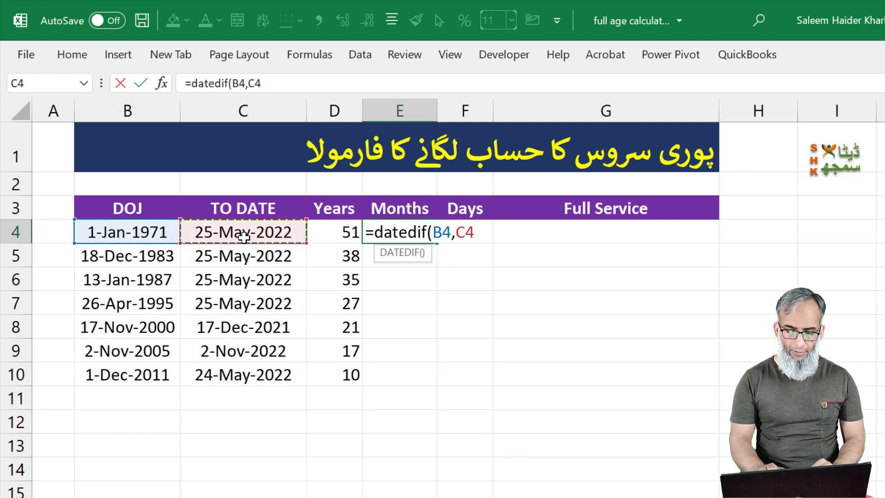
text(,"Y)
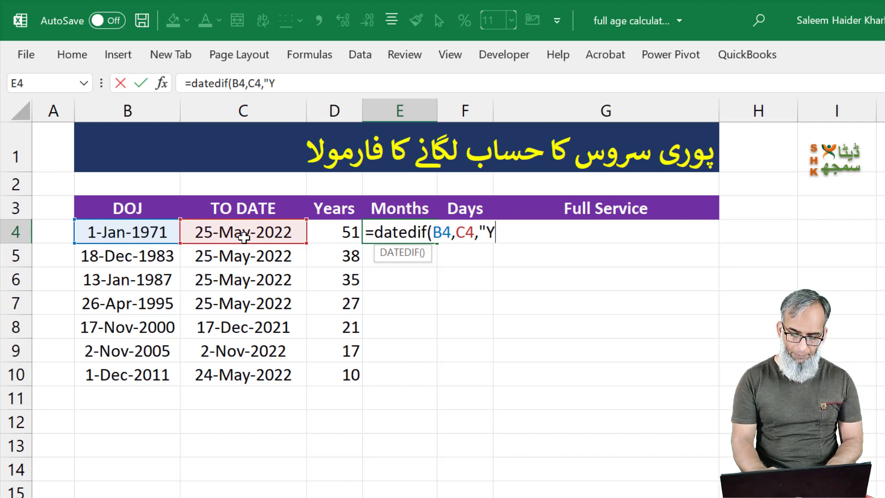
text(M")
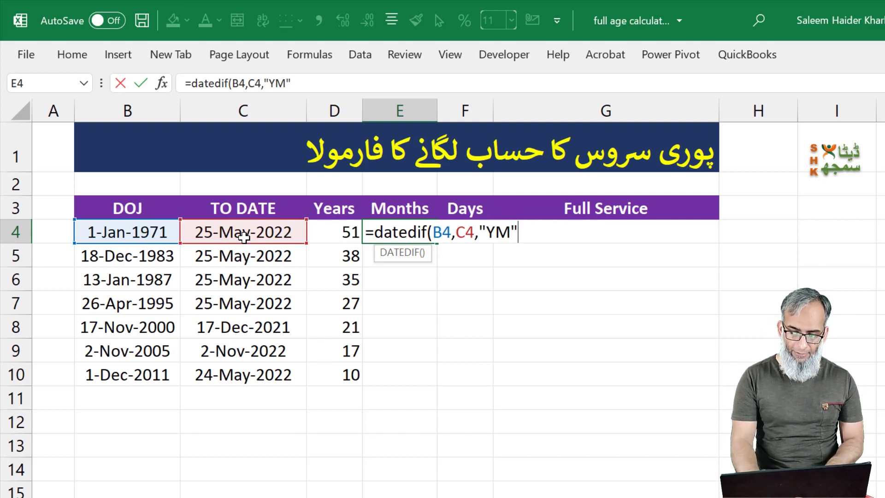
text())
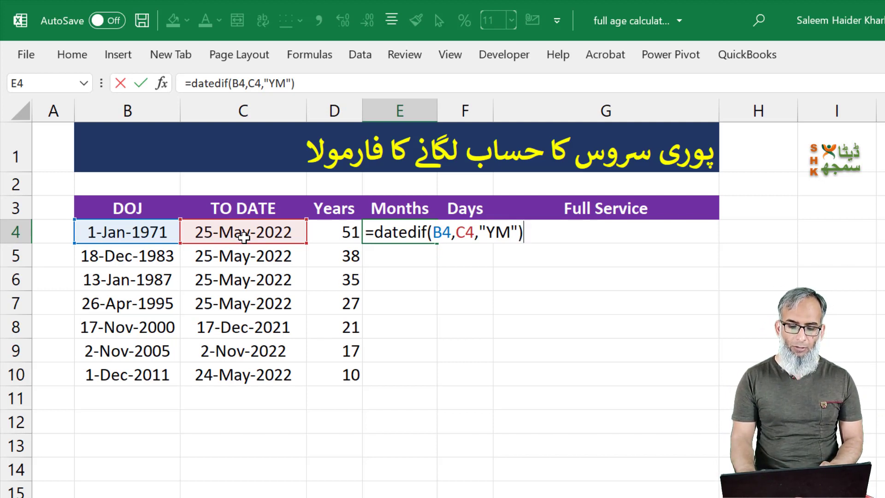
key(Return)
key(Up)
double_click(437, 243)
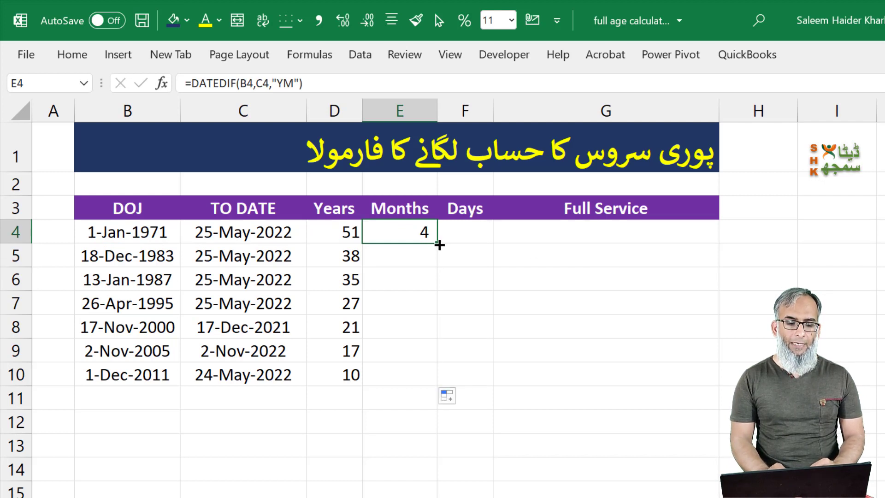
Step: Check the Months result in E4 against the DOJ and TO DATE values in row 4
click(413, 232)
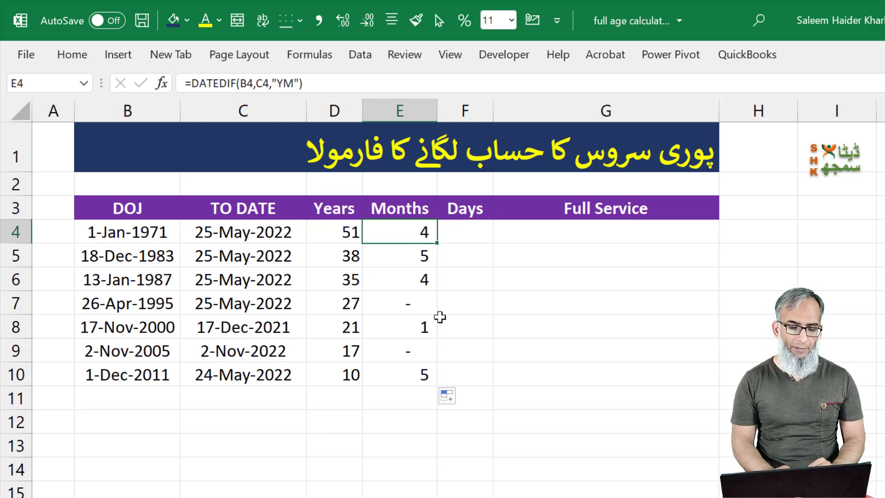
click(124, 233)
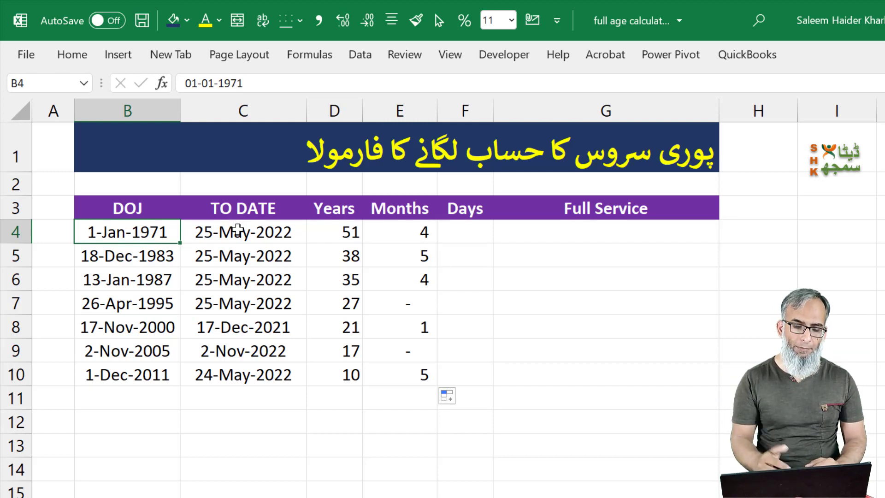
click(293, 233)
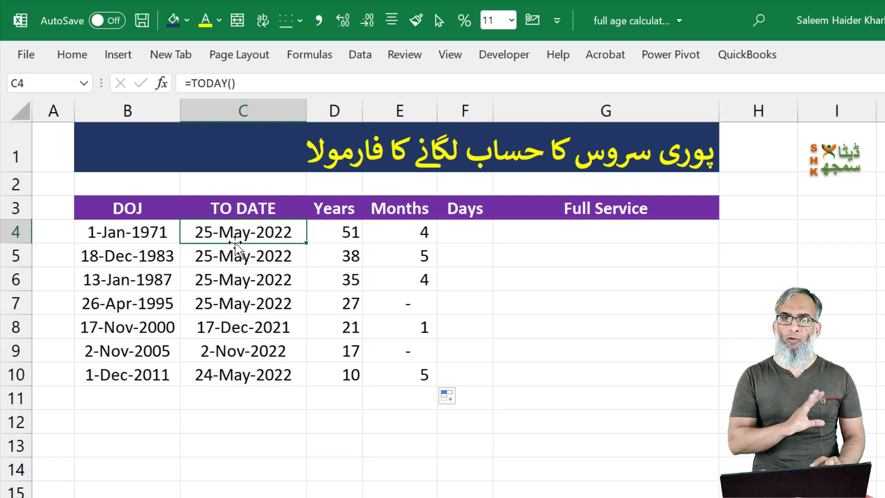
click(387, 240)
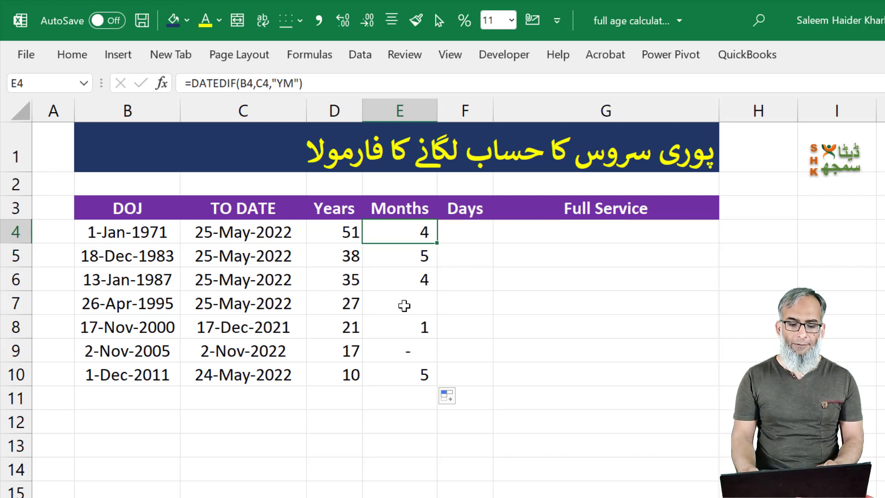
Step: Calculate the remaining days in F4 with =DATEDIF(B4,C4,"MD") and fill the formula down the Days column to row 10
key(Right)
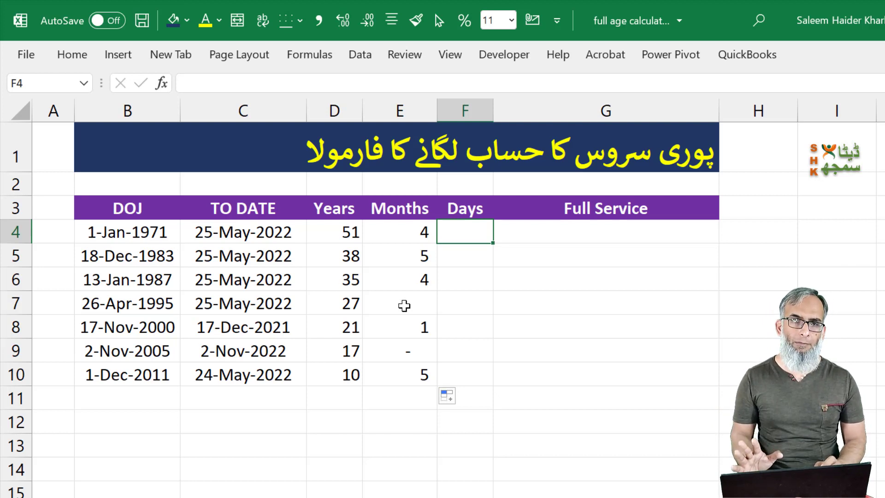
key(Right)
key(Left)
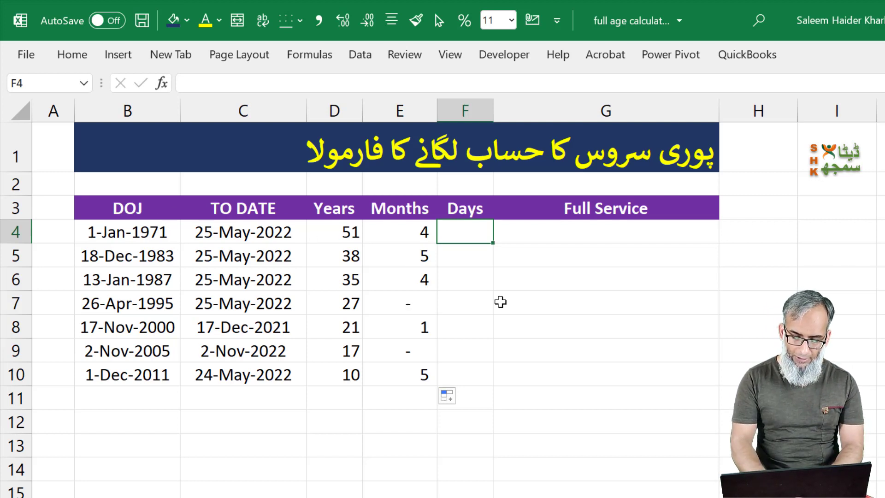
text(=datedif)
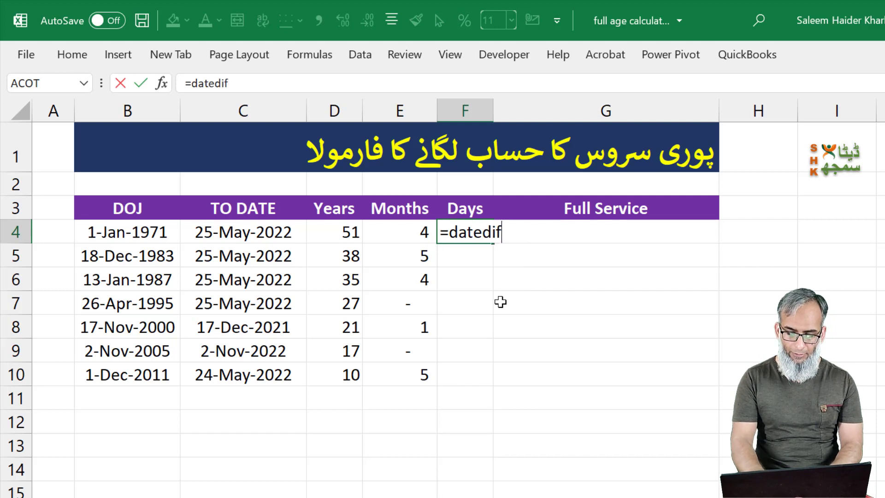
text(()
click(129, 230)
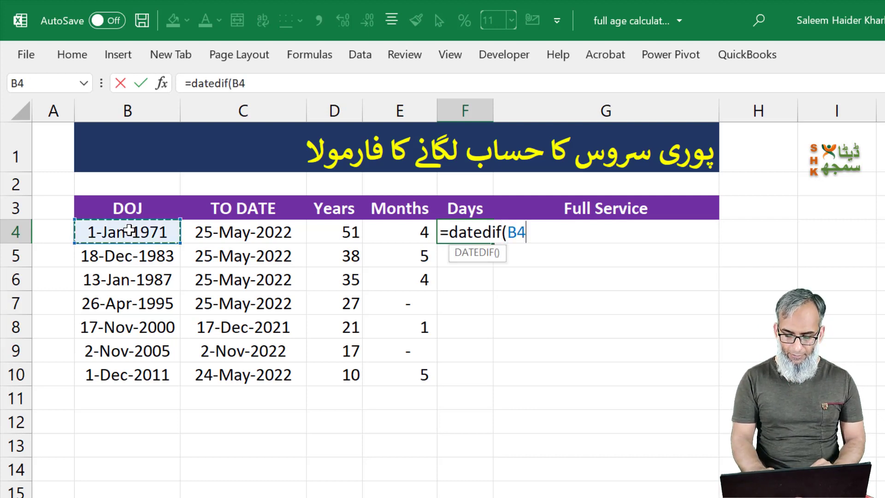
text(,)
click(291, 233)
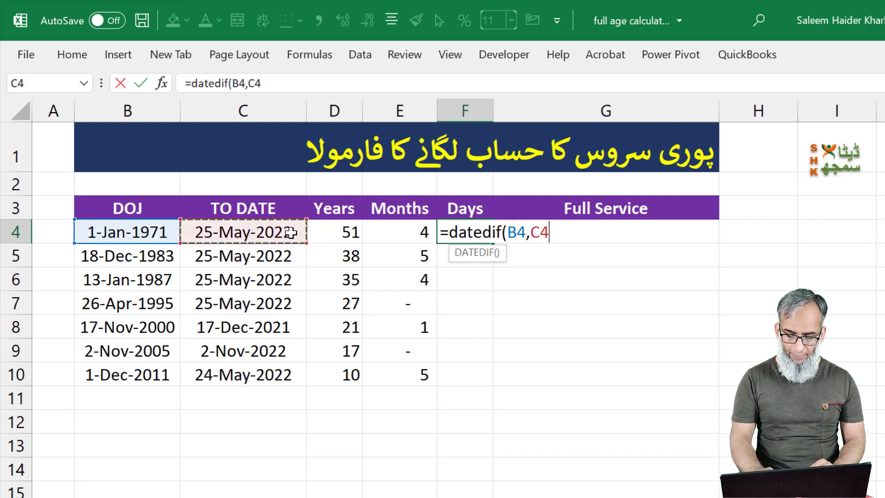
text(,")
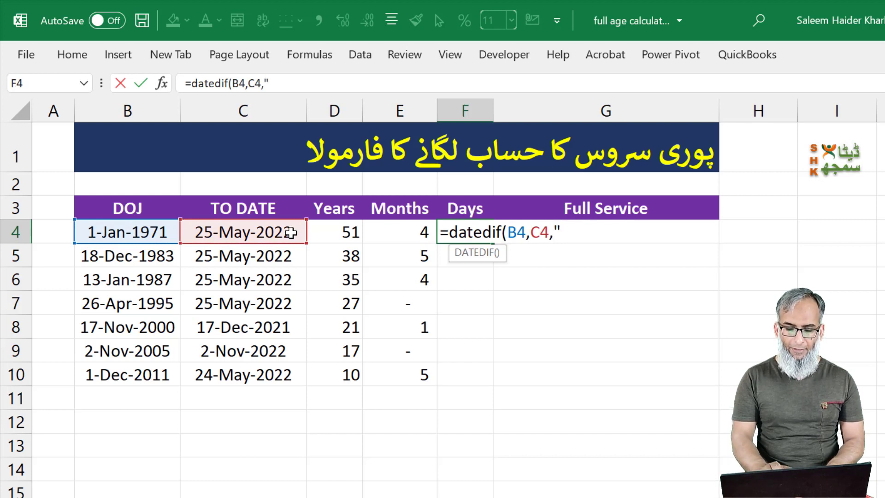
text(M)
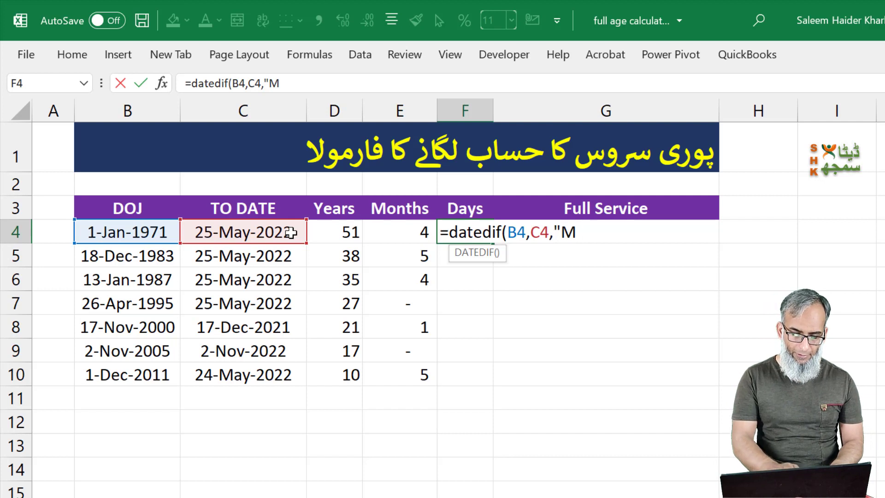
text(D"))
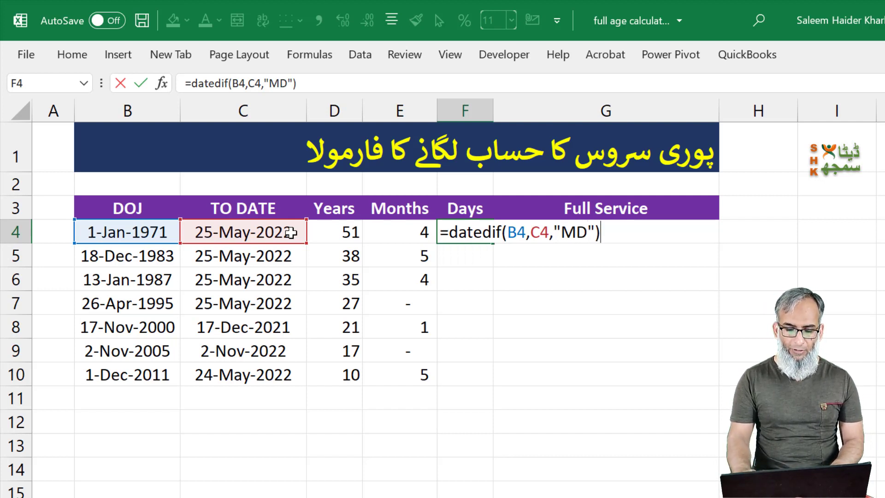
key(Return)
key(Up)
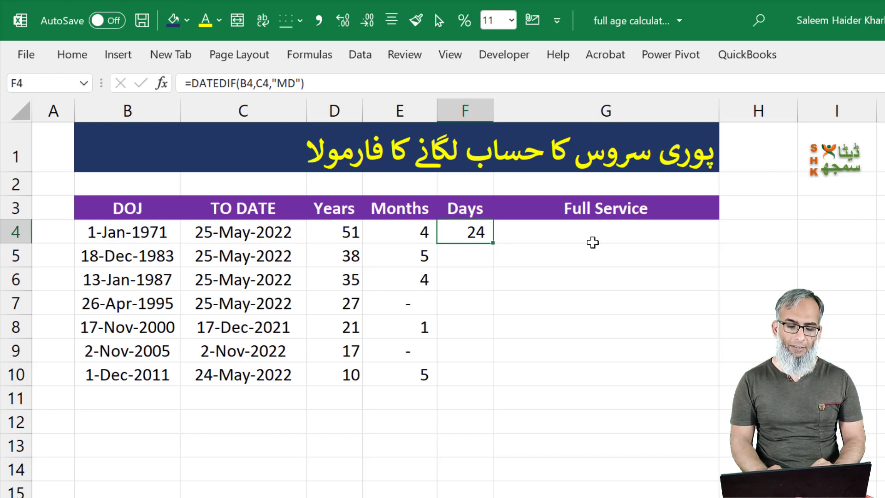
double_click(492, 245)
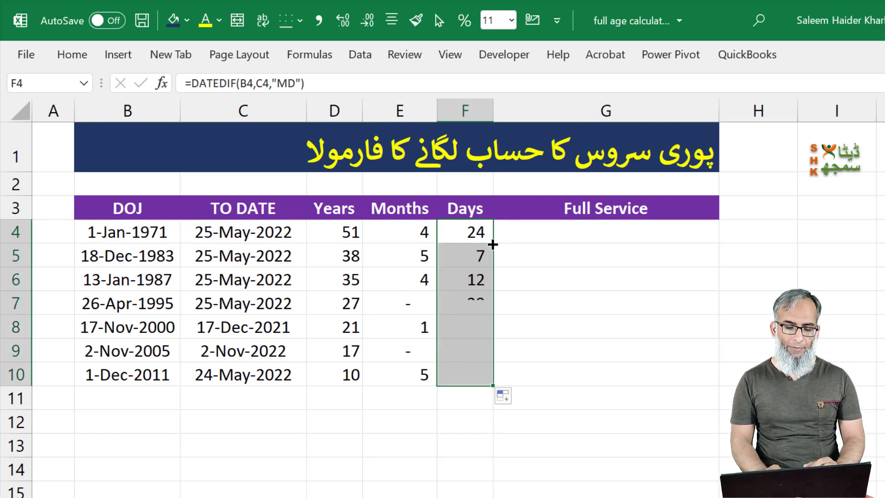
Step: Check the Years, Months and Days results in row 7 against that row's DOJ and TO DATE values
click(461, 352)
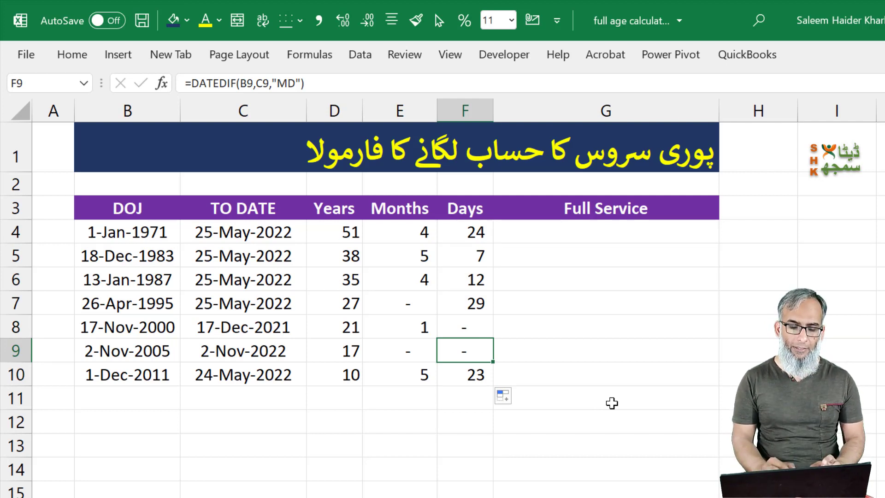
click(389, 304)
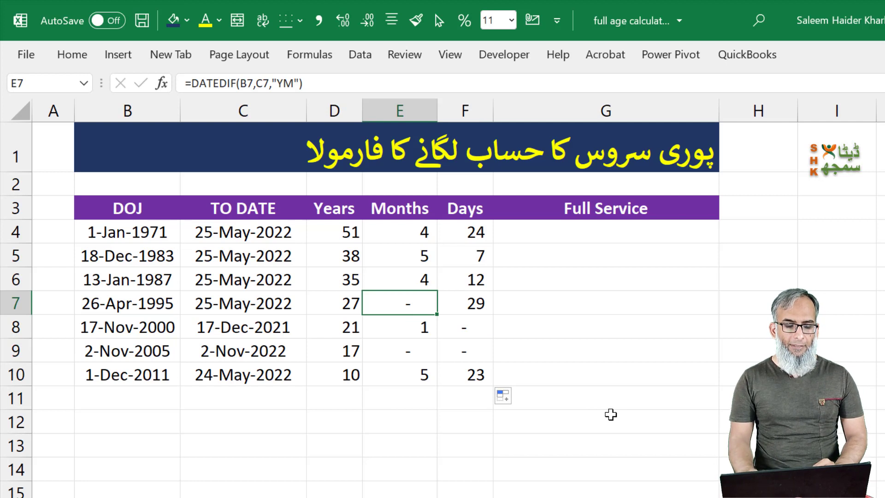
key(Left)
key(Left)
key(Right)
key(Right)
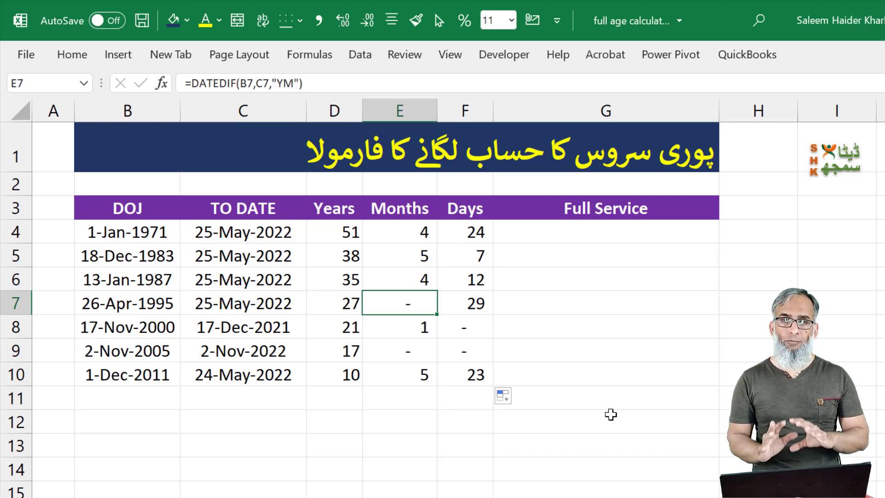
click(130, 299)
click(252, 308)
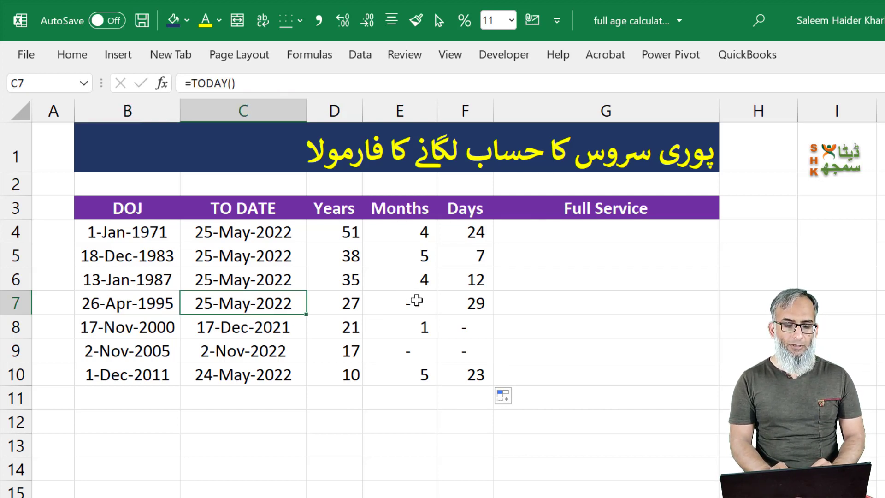
click(352, 310)
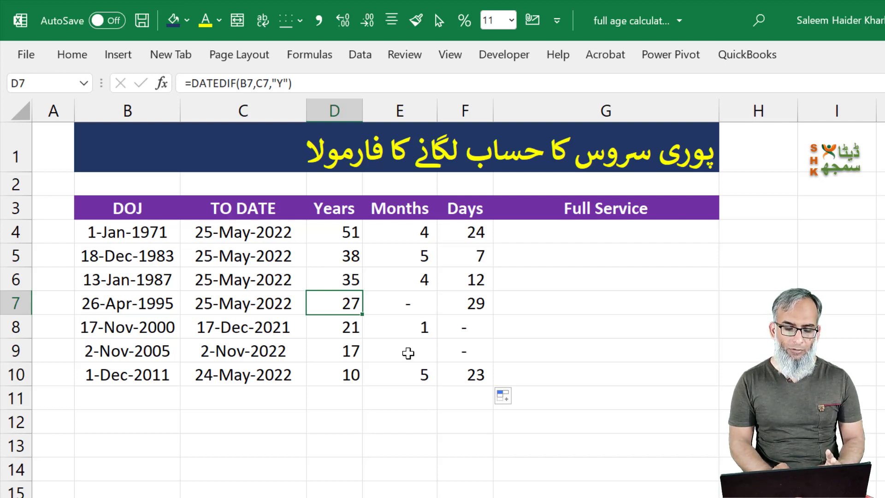
click(484, 306)
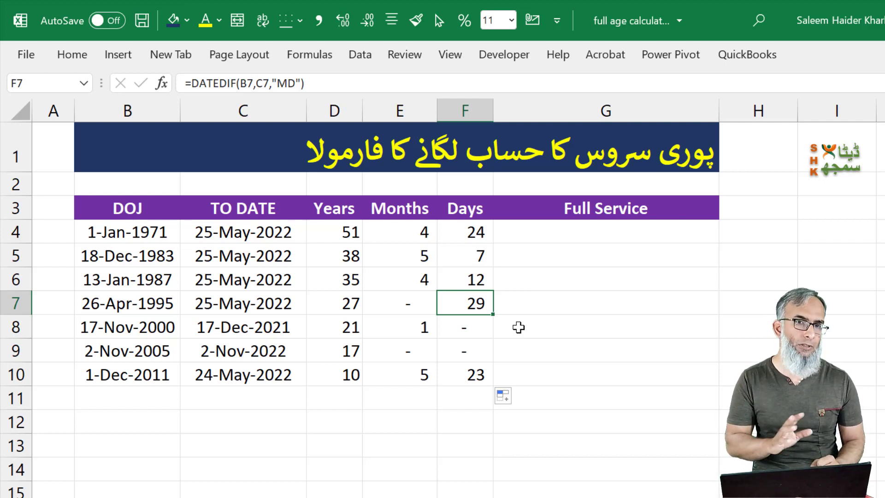
Step: Check the Years, Months and Days results in row 8 and the Months result in row 9 against their dates
click(415, 337)
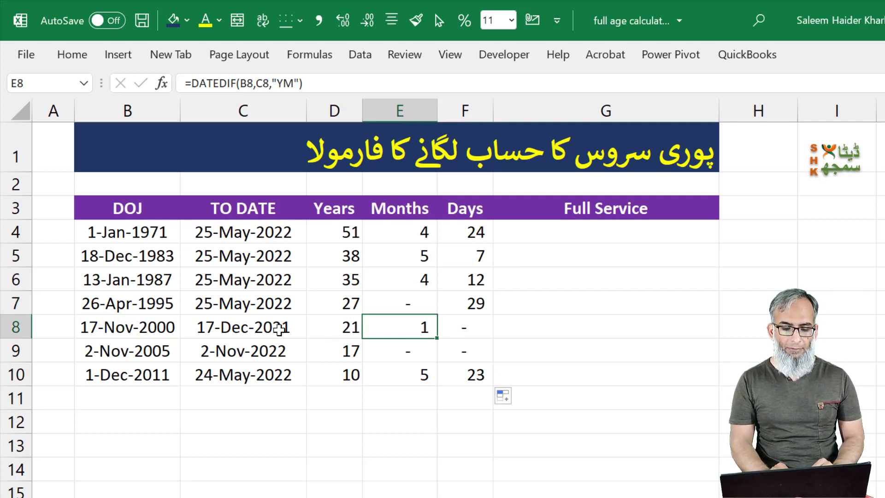
click(335, 328)
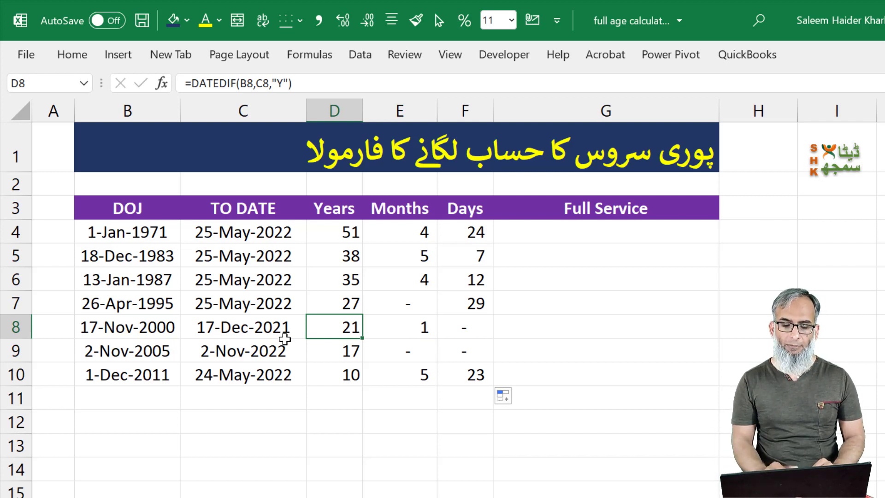
click(463, 330)
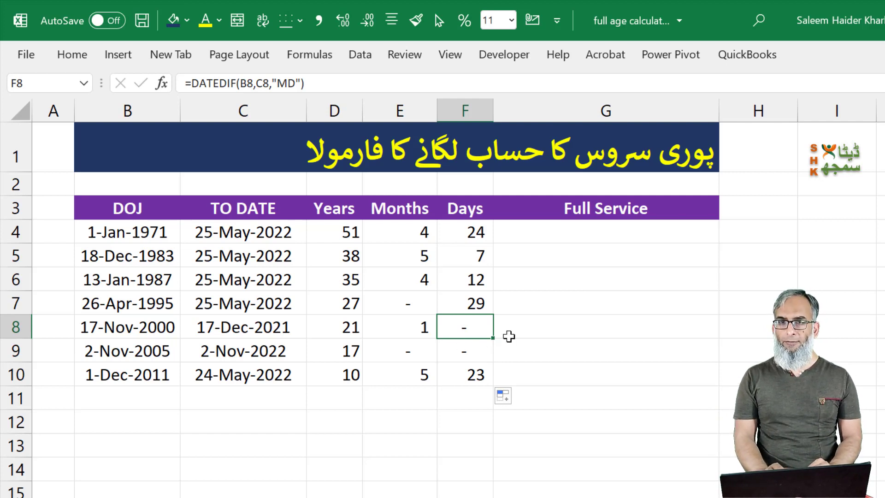
click(400, 350)
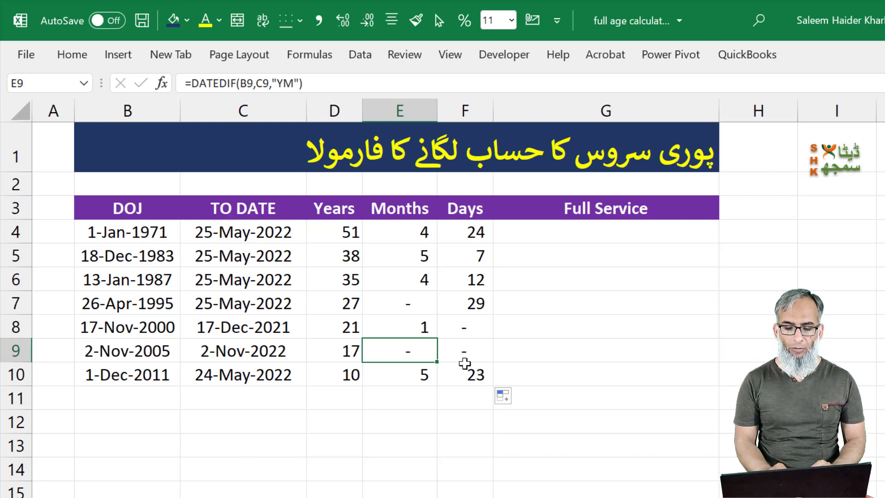
Step: Start the Full Service formula in G4 with =D4&" Years"&
click(524, 226)
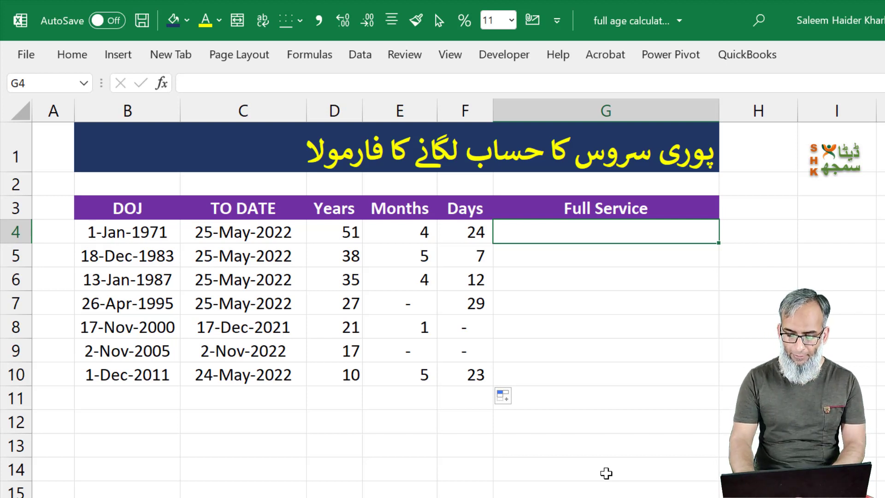
text(=)
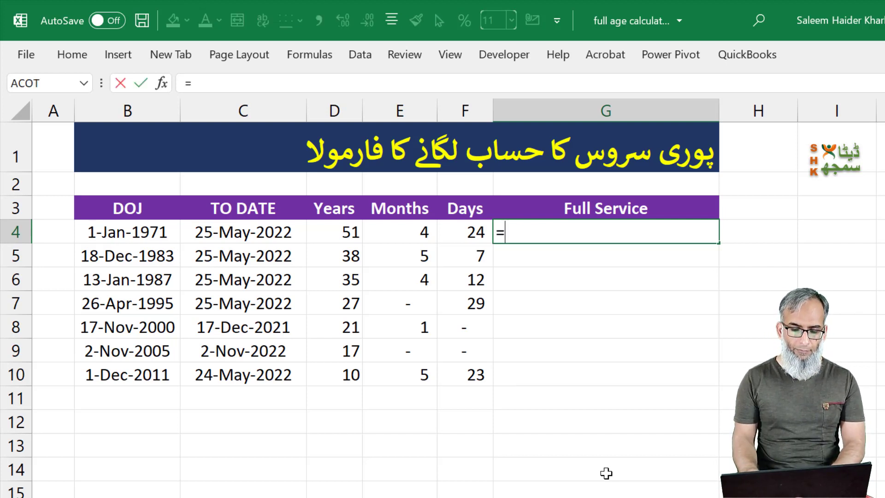
key(Left)
key(Left)
key(Left)
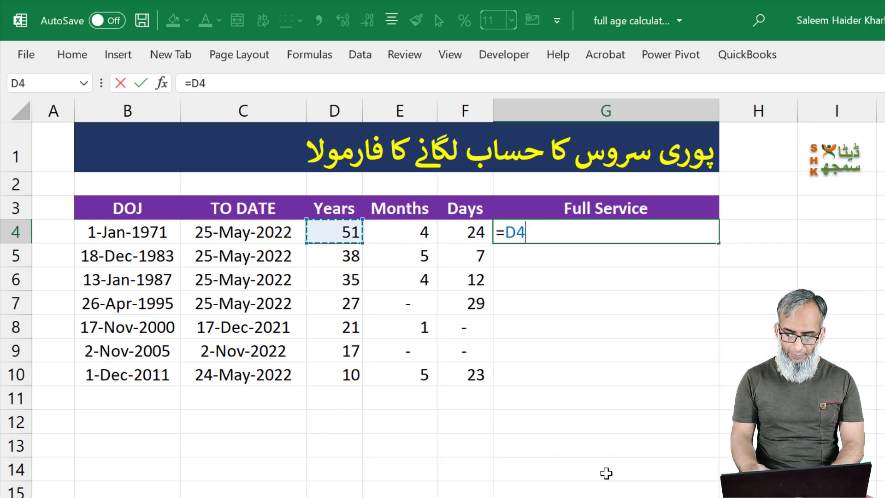
text(&)
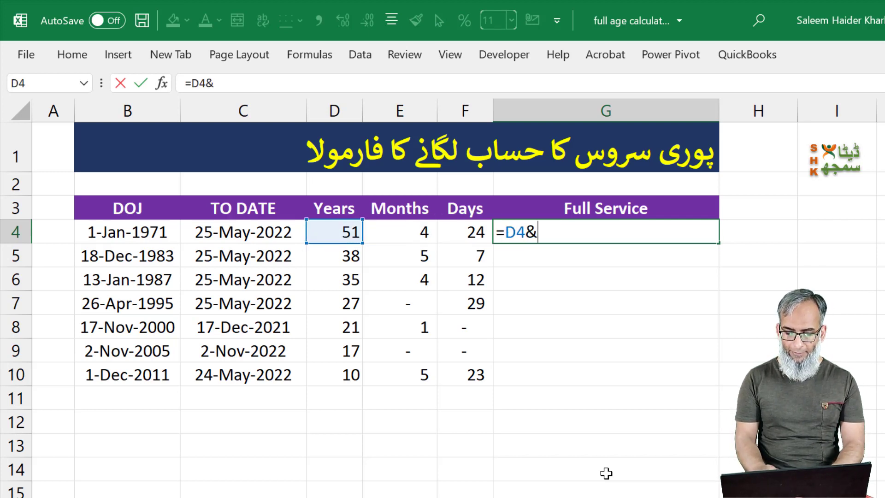
text(" )
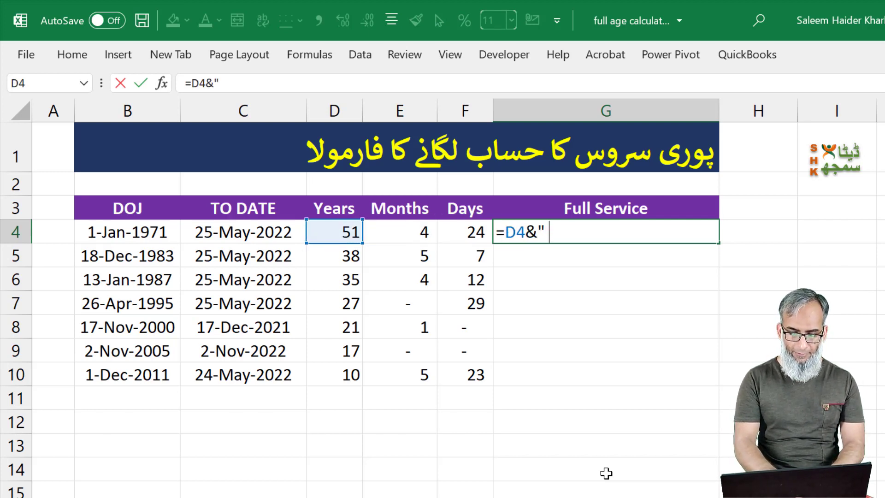
text(Years)
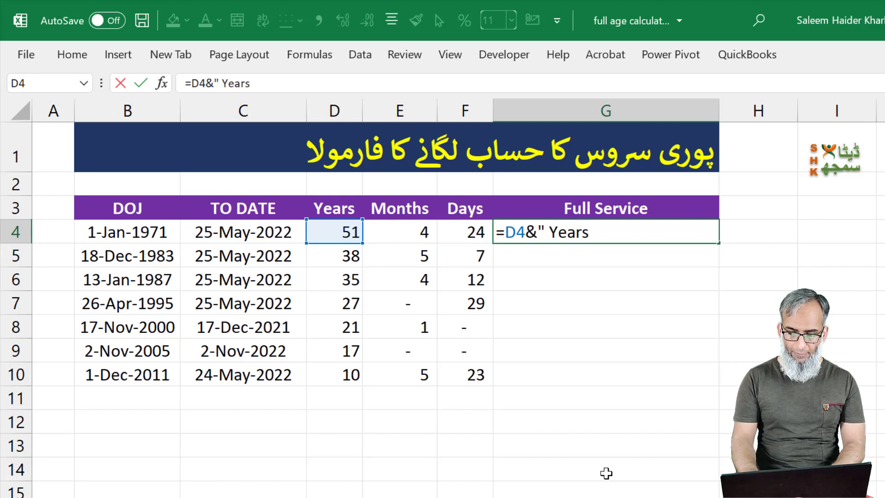
text("&)
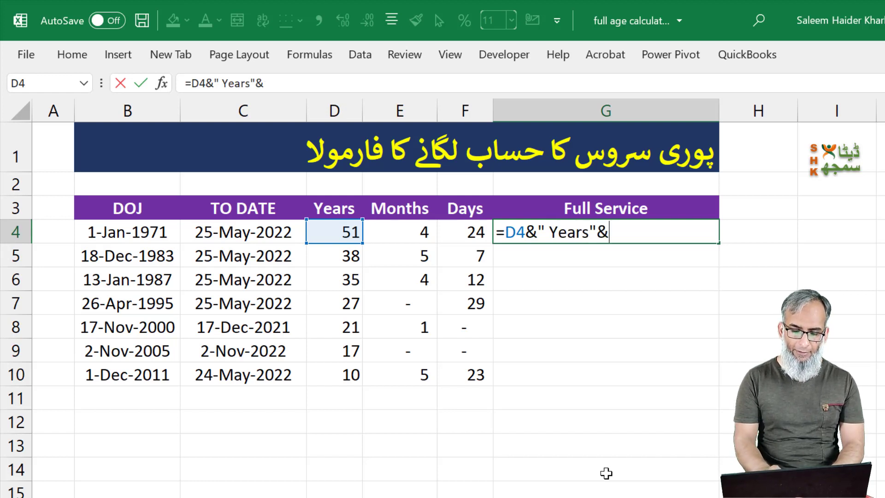
Step: Complete the G4 formula by appending E4&" months"&F4&" days"
click(414, 234)
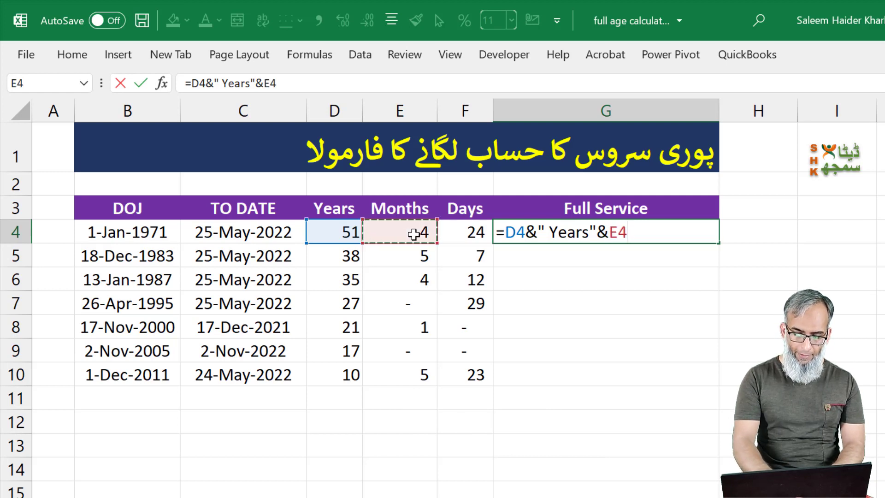
text(&" )
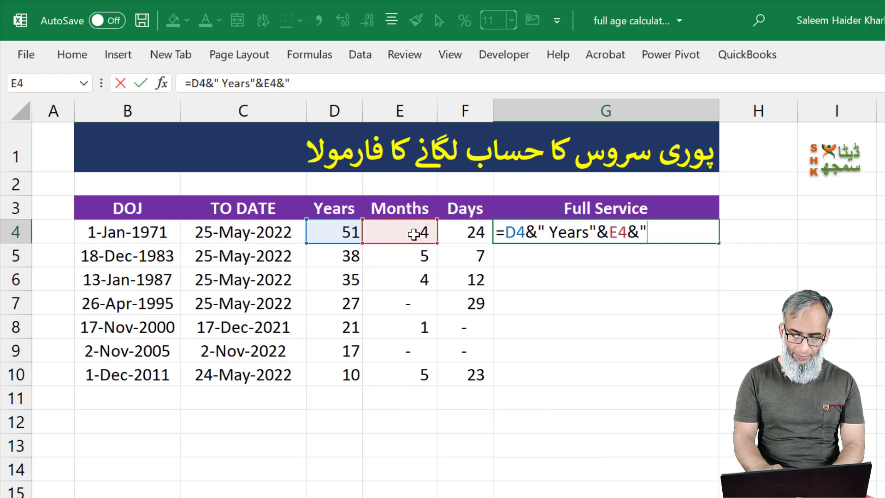
text(m)
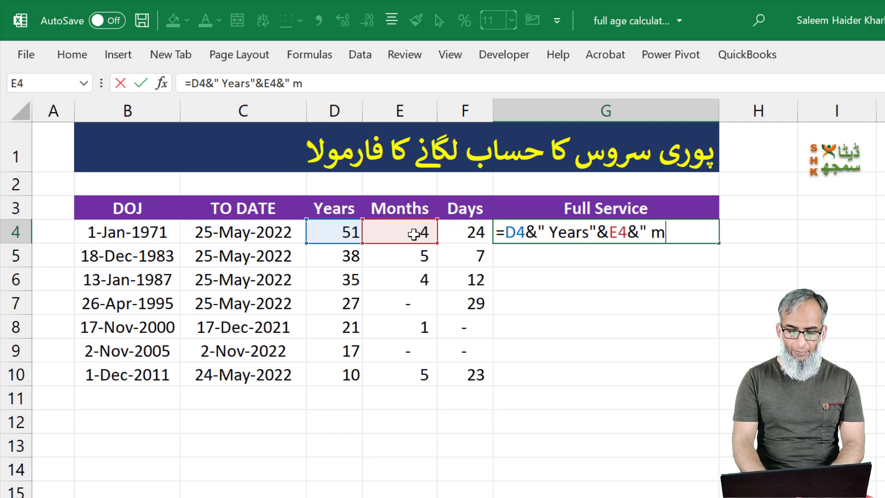
text(onths")
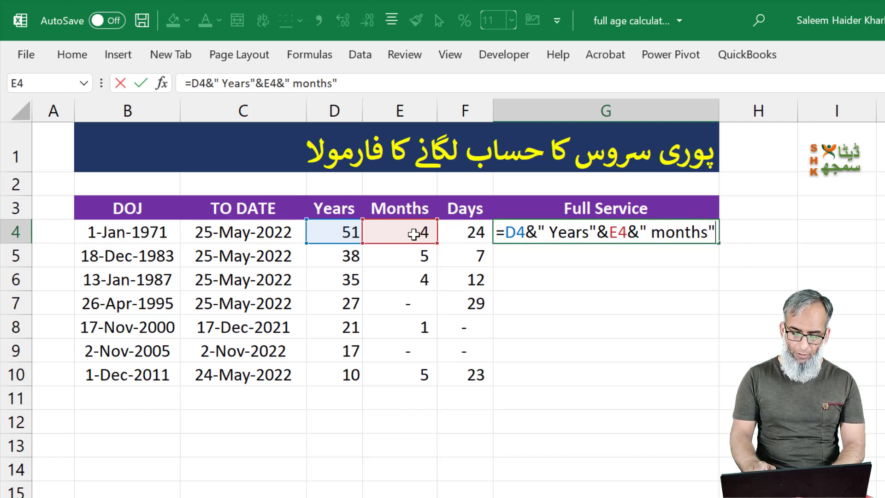
text(&)
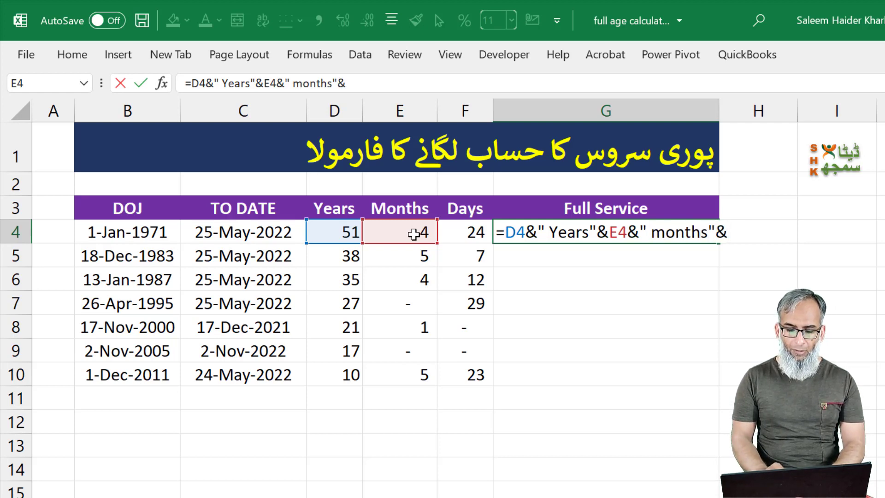
click(462, 232)
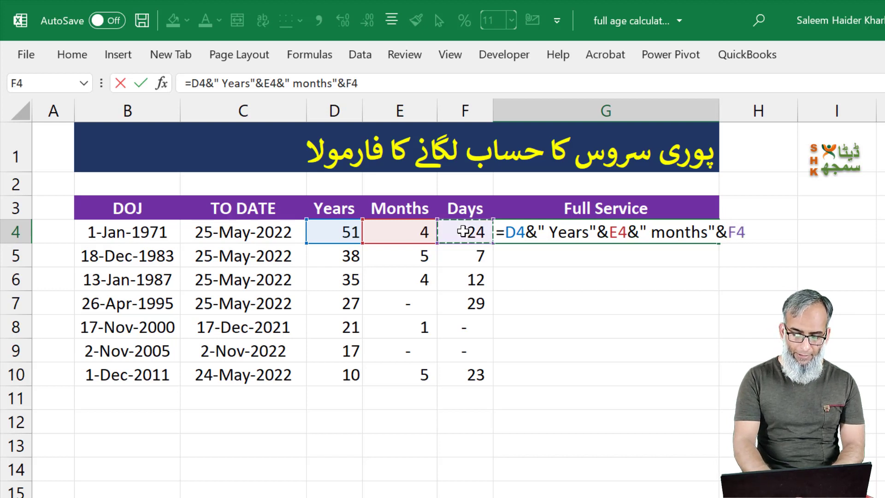
text(&")
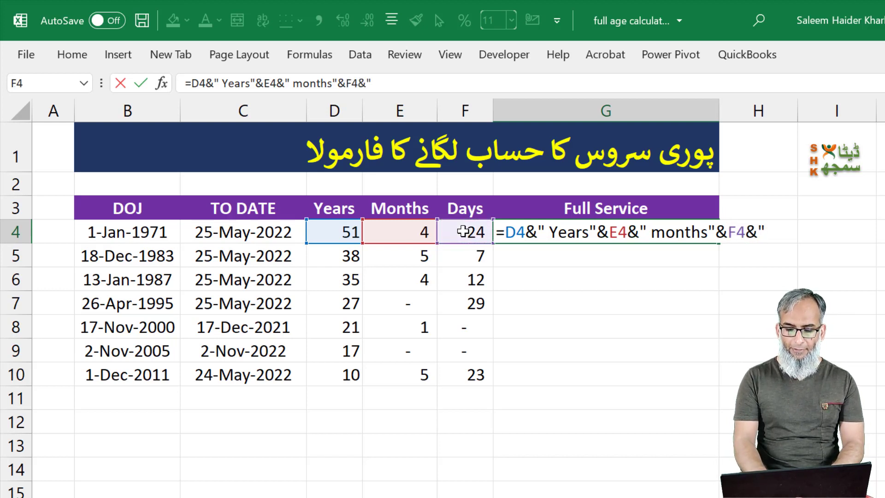
text( day)
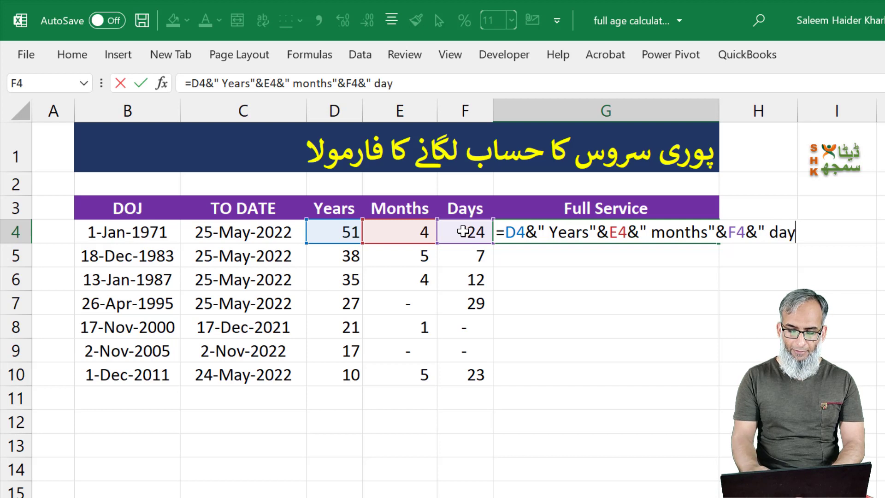
text(s")
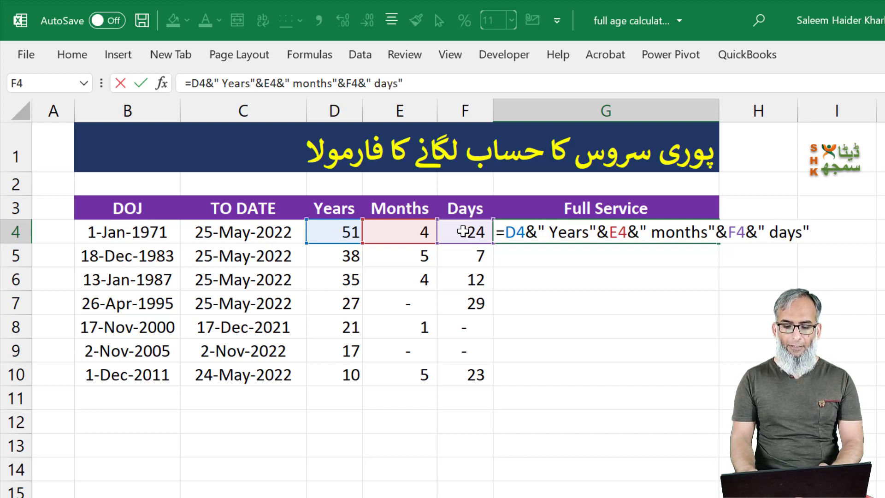
key(Return)
key(Up)
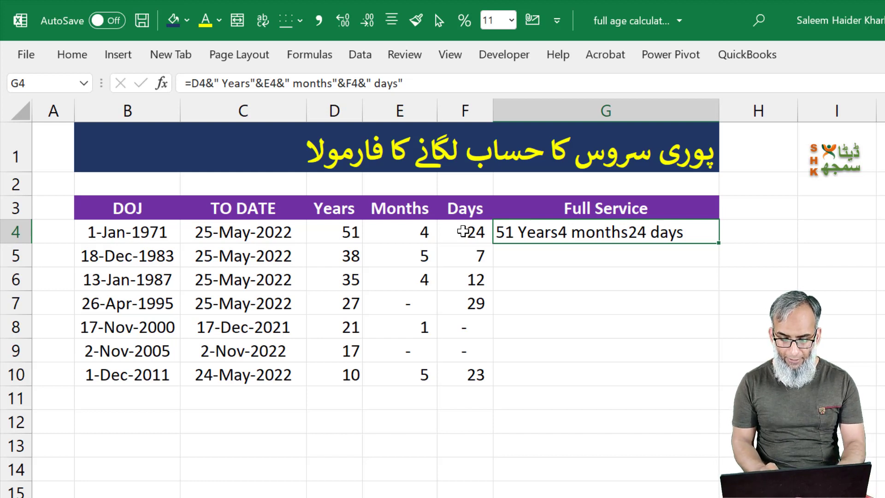
Step: Edit the G4 formula to add a trailing space inside the " Years" label
key(F2)
key(Left)
key(Left)
key(Left)
key(Left)
key(Left)
key(Left)
key(Left)
key(Left)
key(Left)
key(Left)
key(Left)
key(Left)
key(Left)
key(Left)
key(Left)
key(Left)
key(Left)
key(Left)
key(Left)
key(Left)
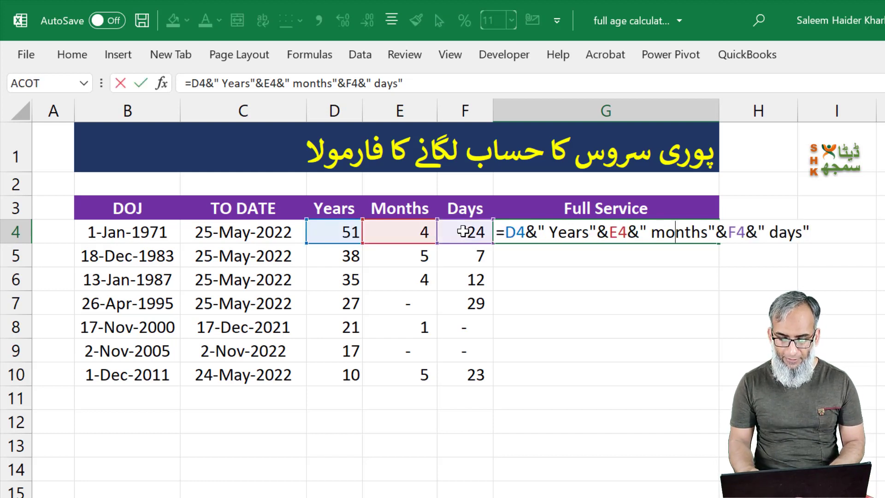
key(Right)
key(Right)
key(Right)
key(Right)
key(Right)
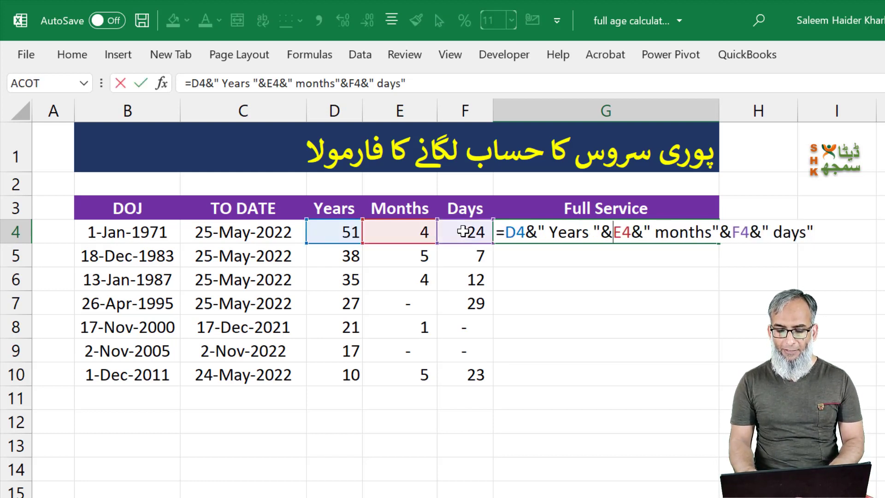
Step: Add a trailing space inside the " months" label in G4 and fill the formula down the Full Service column to row 10
key(Right)
key(Right)
key(Right)
key(Right)
key(Right)
key(Right)
key(Right)
key(Right)
key(Right)
key(Right)
key(Right)
key(Right)
key(Right)
key(Right)
key(Right)
key(Right)
key(Right)
key(Right)
key(Right)
key(Right)
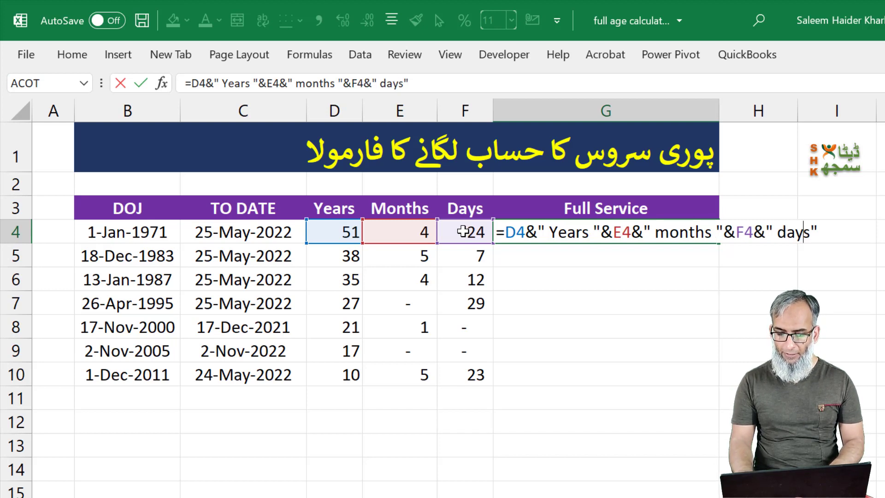
key(Return)
key(Up)
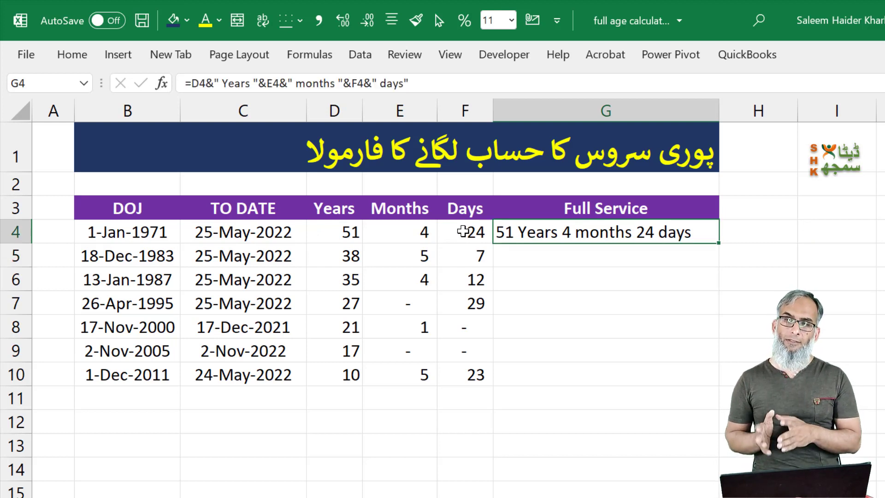
double_click(722, 244)
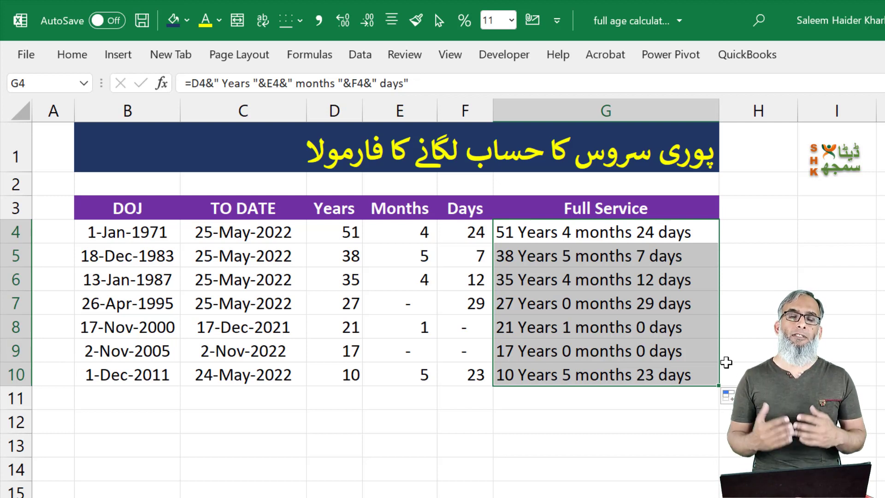
Step: Add the header Basic in H3 and enter 1.5 below it in H4
click(773, 216)
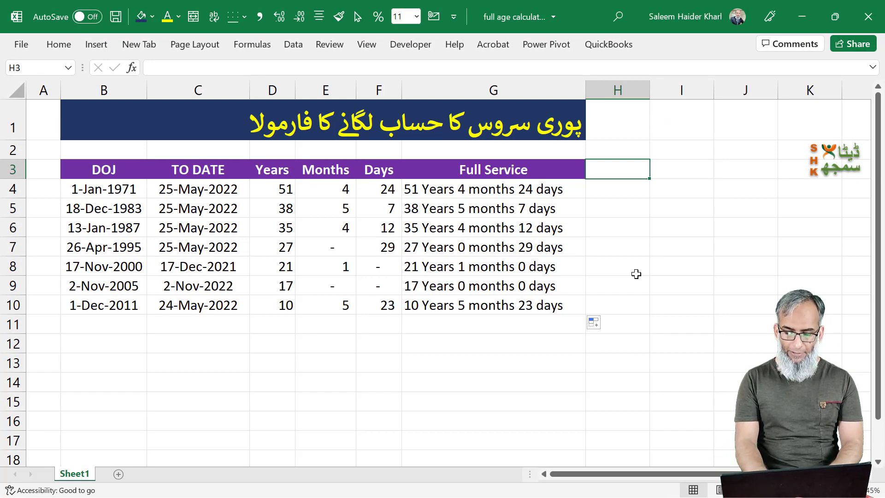
text(Basic)
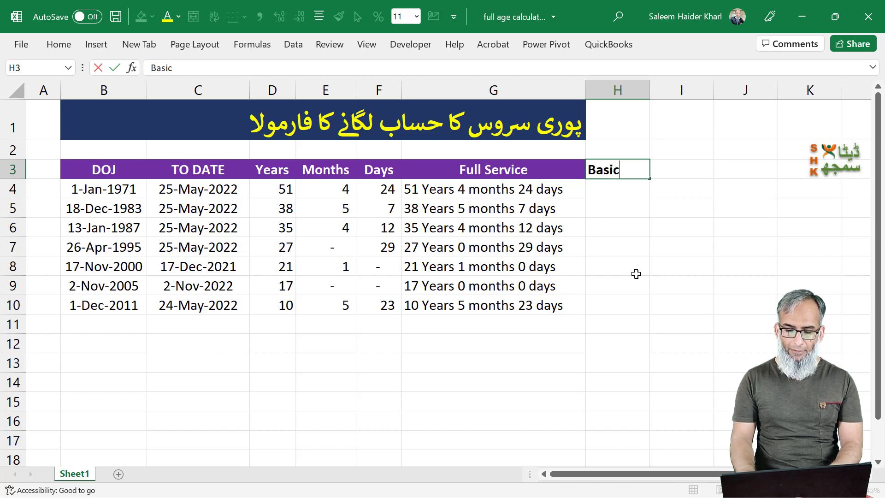
key(Return)
text(1.5)
key(Return)
Step: Fill the H4 value down to H10 and show the column's numbers with one decimal place
key(Up)
key(shift+Down)
key(shift+Down)
key(shift+Up)
key(shift+Down)
key(shift+Down)
key(shift+Down)
key(shift+Down)
key(shift+Down)
key(shift+Down)
key(shift+Up)
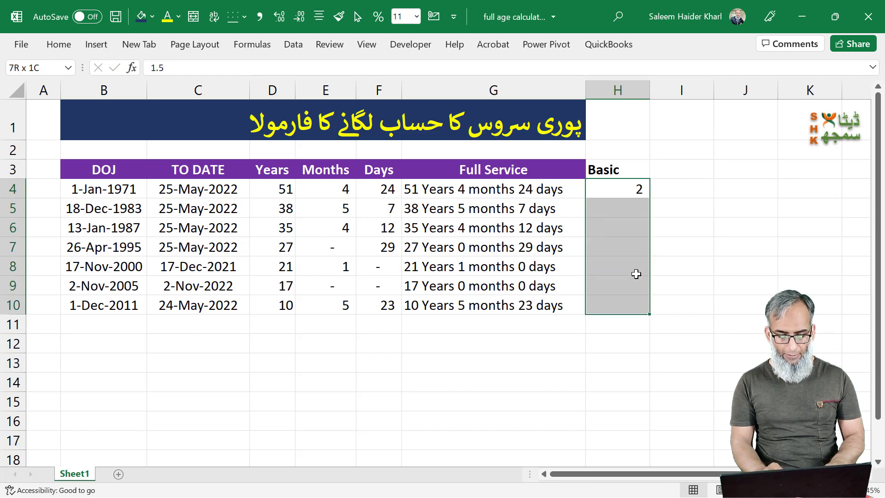
key(ctrl+d)
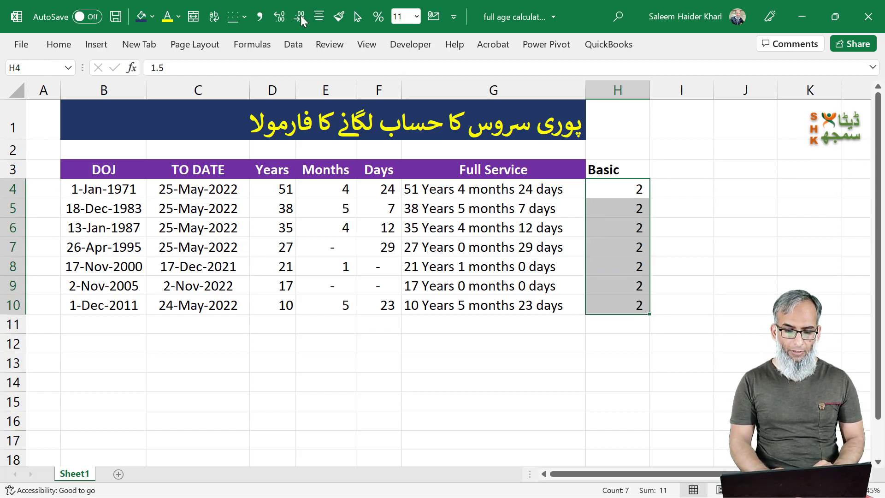
click(280, 18)
Step: Add the header Last basic in I3 and enter 100000 in I4
click(672, 169)
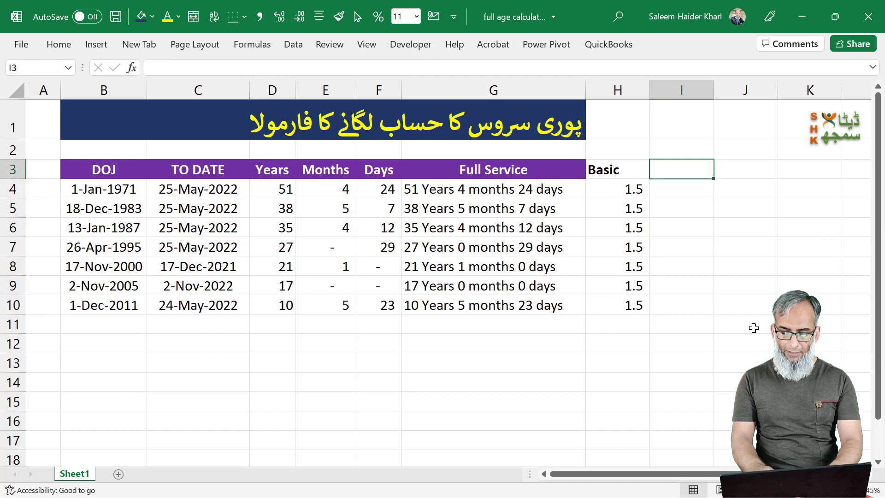
text(Last basic)
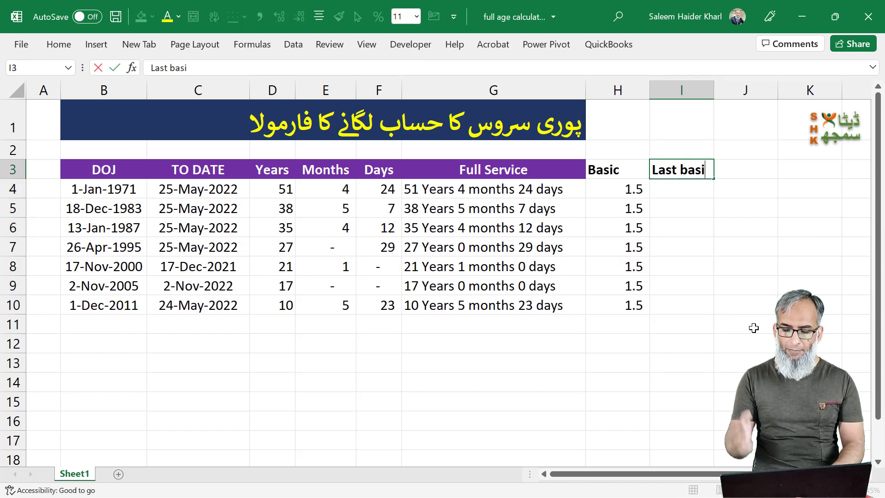
key(Return)
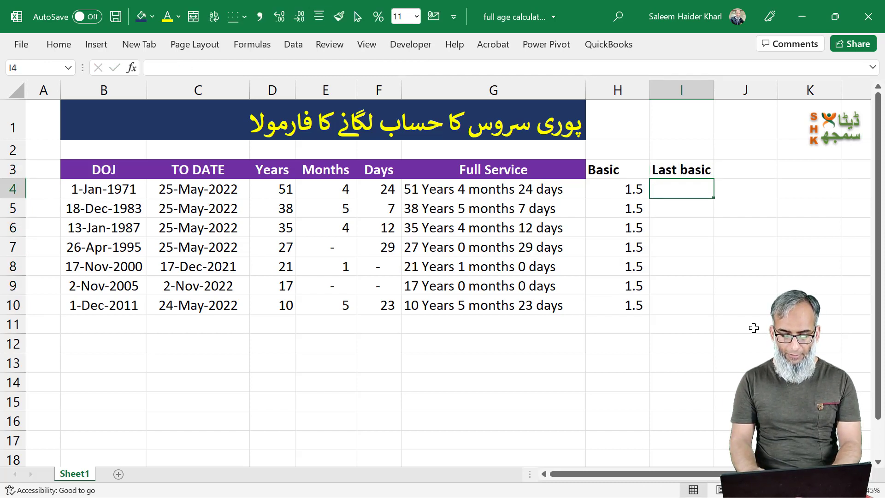
text(100000)
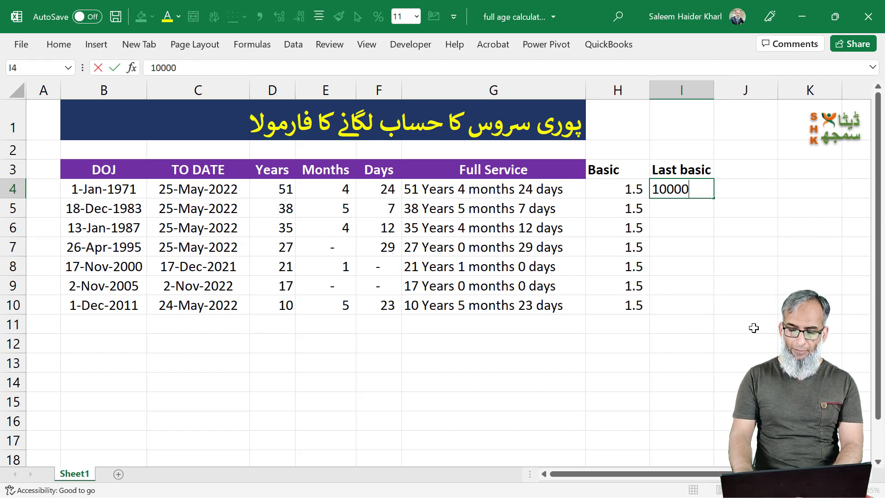
key(ctrl+Return)
Step: Enter 125000, 110000, 80000, 25000, 130000 and 50000 in I5 to I10 of the Last basic column
key(Down)
text(125000)
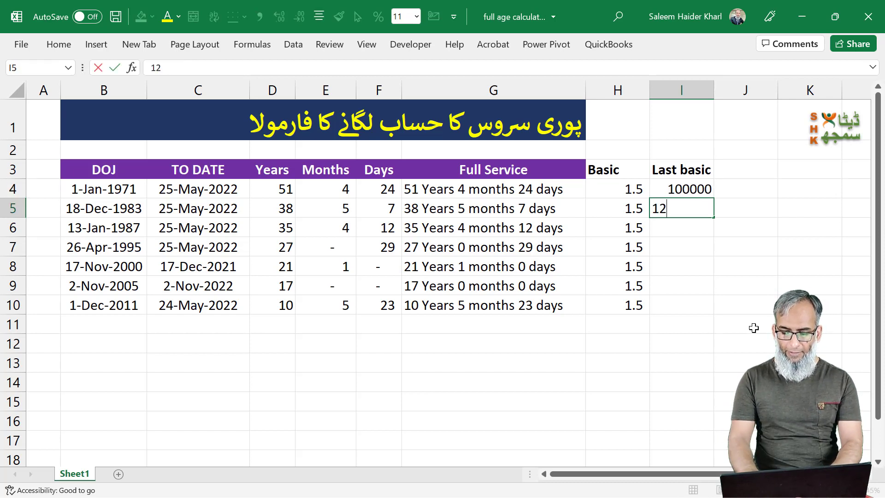
key(ctrl+Return)
key(Down)
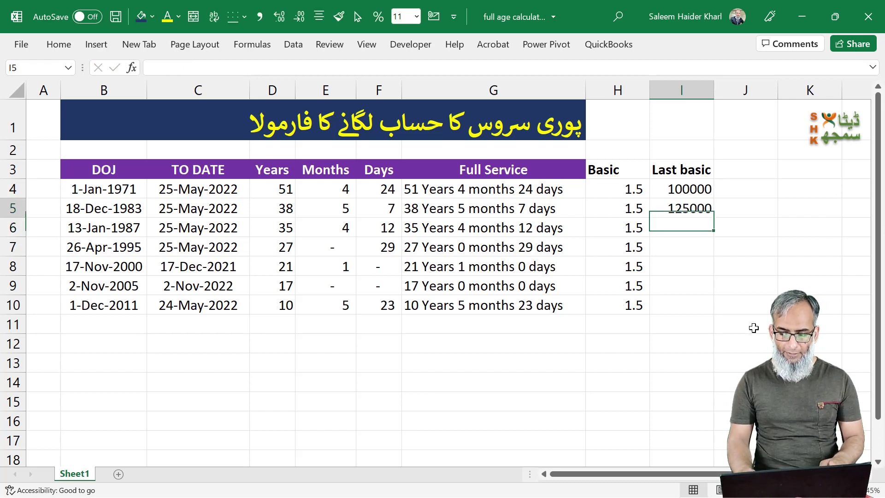
key(Up)
key(Down)
text(1)
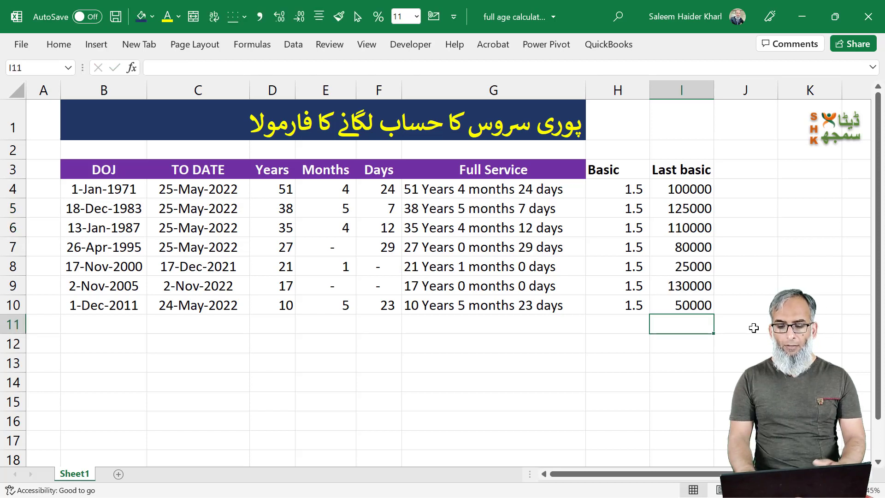
Step: Review the Last basic entries from row 10 up to row 4 and the Basic value in H4
key(Up)
key(Up)
key(Up)
key(Up)
key(Up)
key(Up)
key(Up)
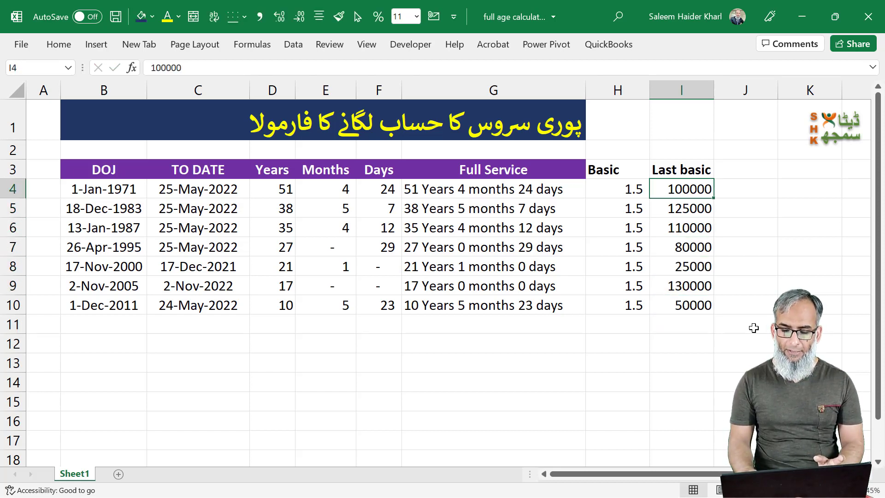
key(Left)
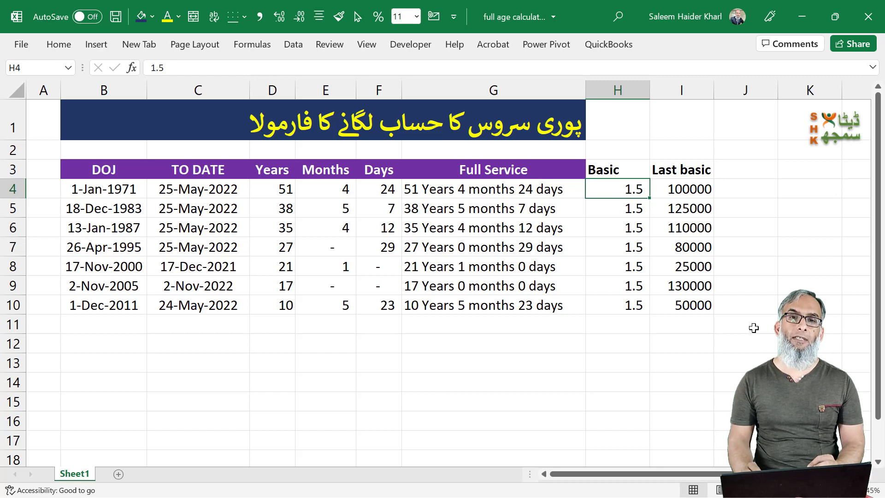
Step: Add the header Gratuity in J3, beside Last basic
key(Right)
key(Right)
key(Up)
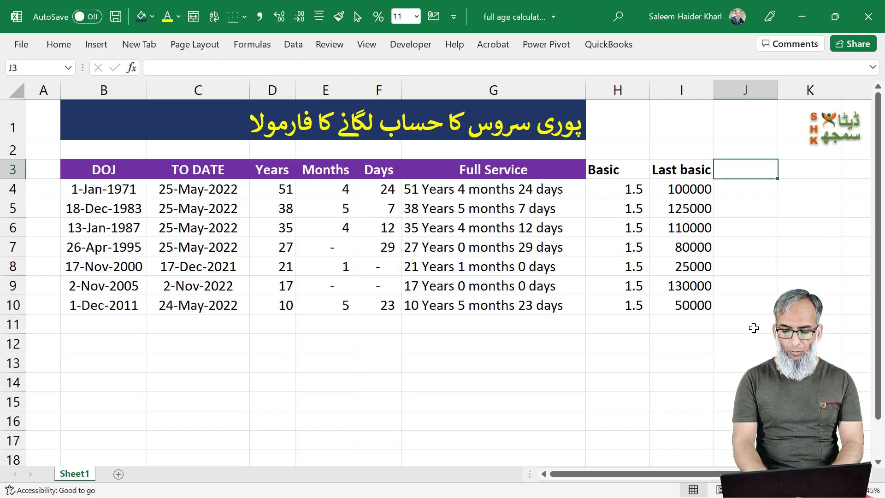
text(Grat)
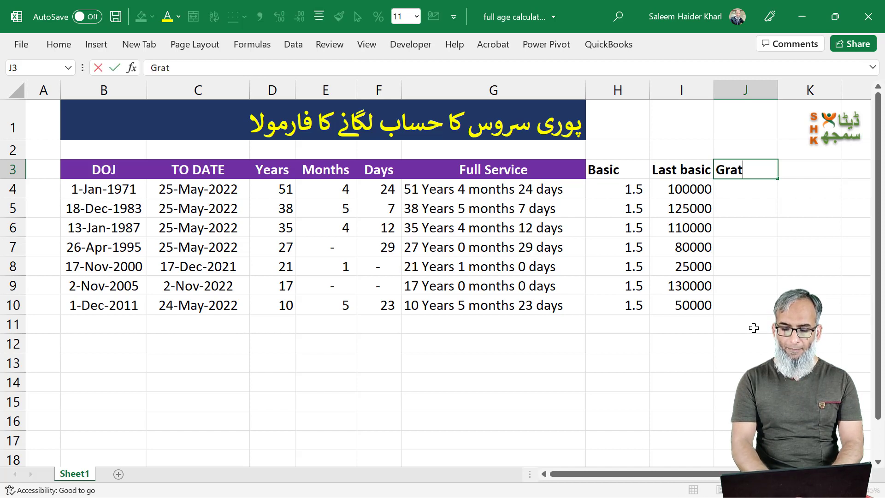
text(uity)
key(Return)
Step: Calculate the gratuity in J4 with =D4*H4*I4 and fill the formula down to J10
text(=)
key(Left)
key(Left)
key(Left)
key(Left)
key(Left)
key(Left)
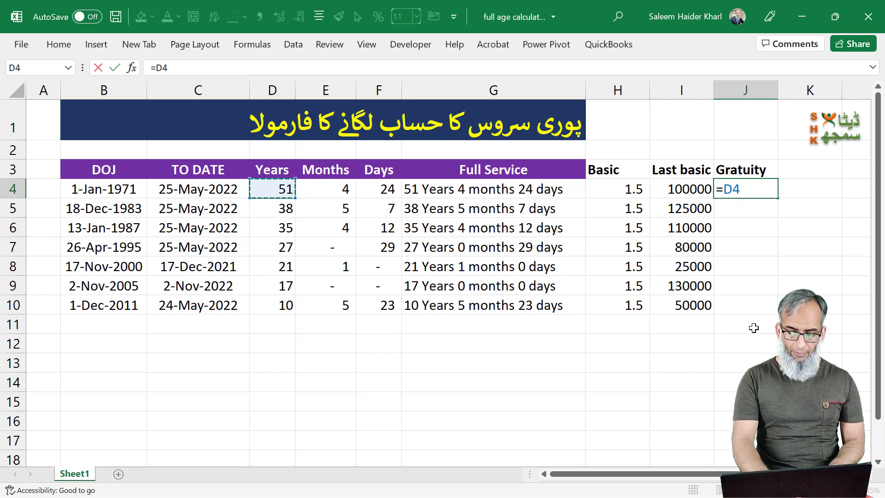
text(*)
key(Left)
key(Left)
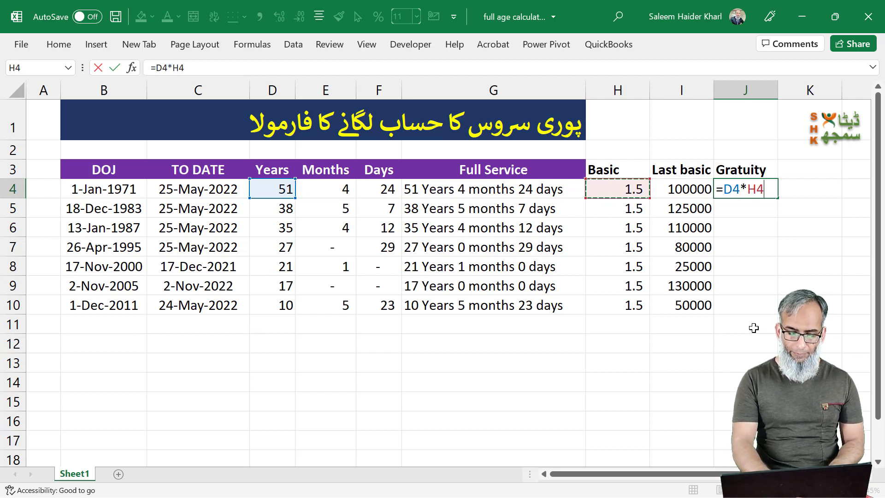
text(*)
key(Left)
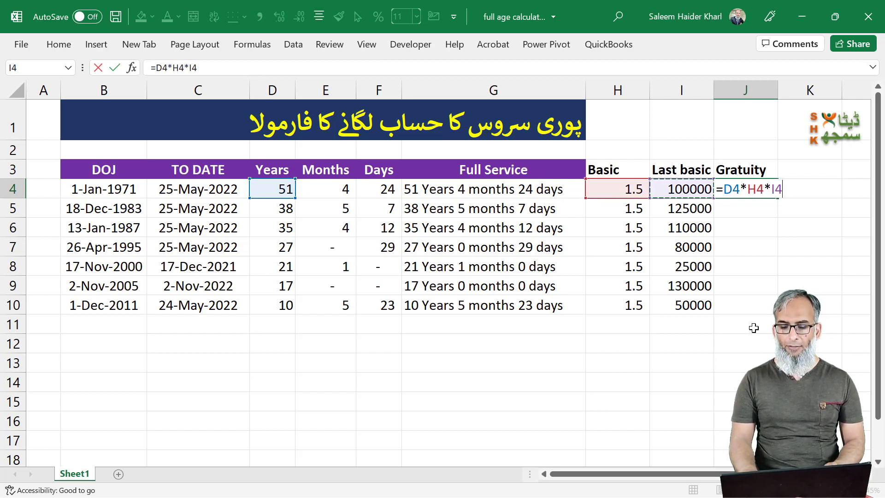
key(Return)
key(Up)
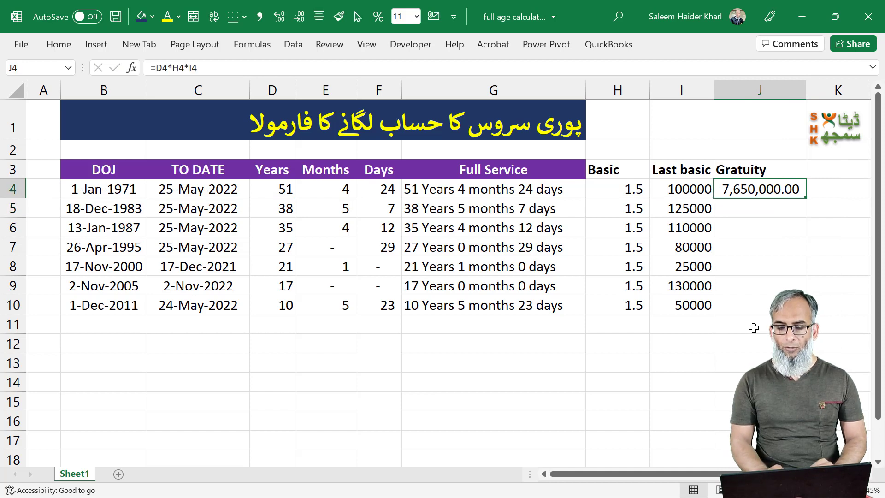
double_click(808, 199)
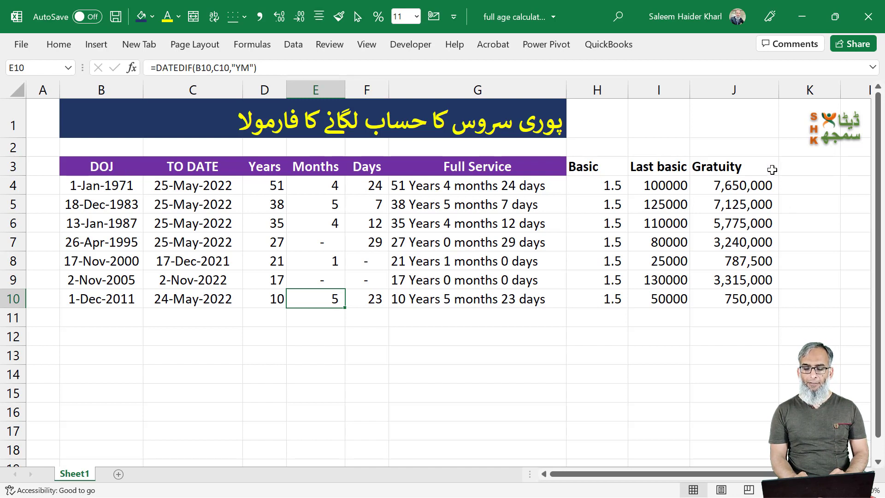
Step: Add the header Additional in K3, beside Gratuity
click(806, 170)
text(Additional)
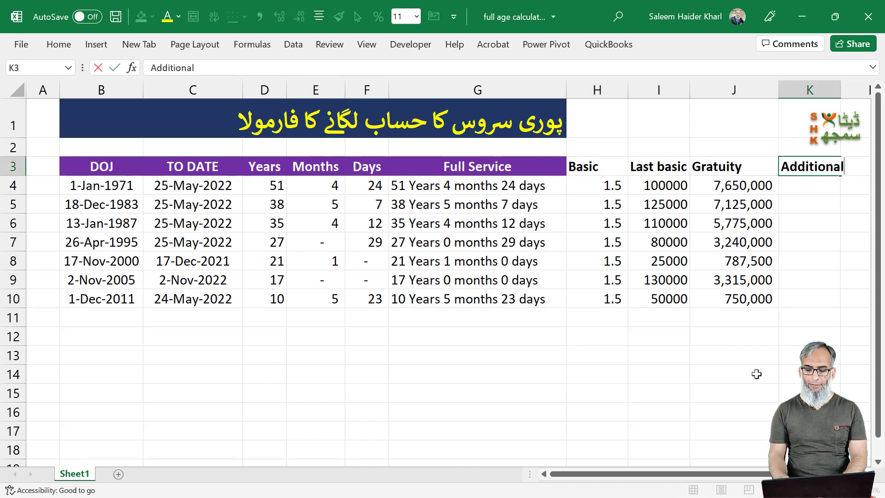
key(Return)
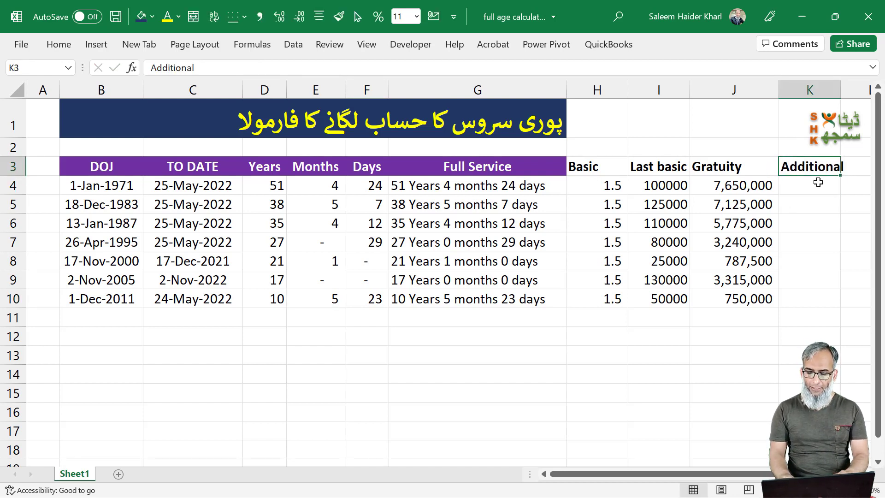
Step: Enter =IF(E4>=6,I4/2,0) in K4 and fill the formula down to K10
text(=if)
key(Tab)
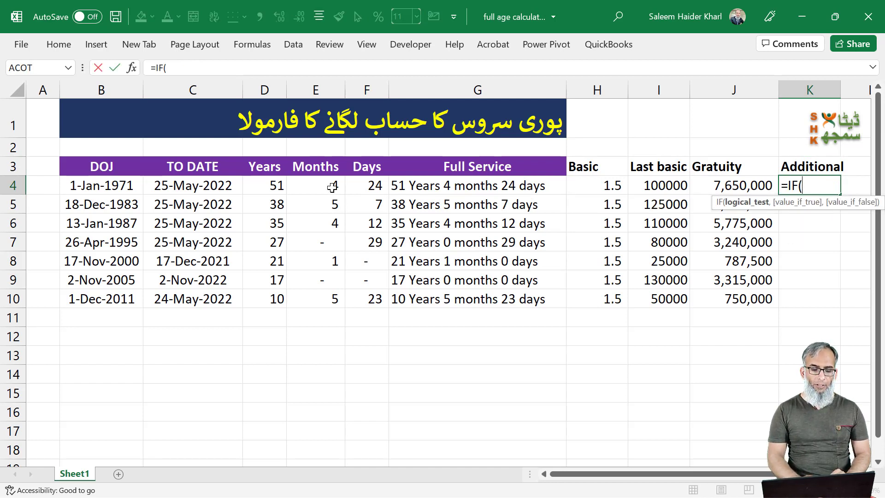
click(311, 190)
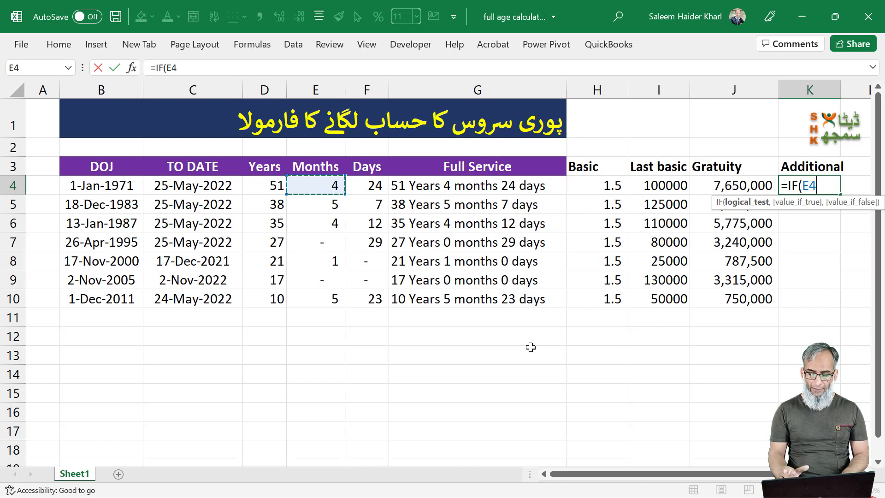
text(>)
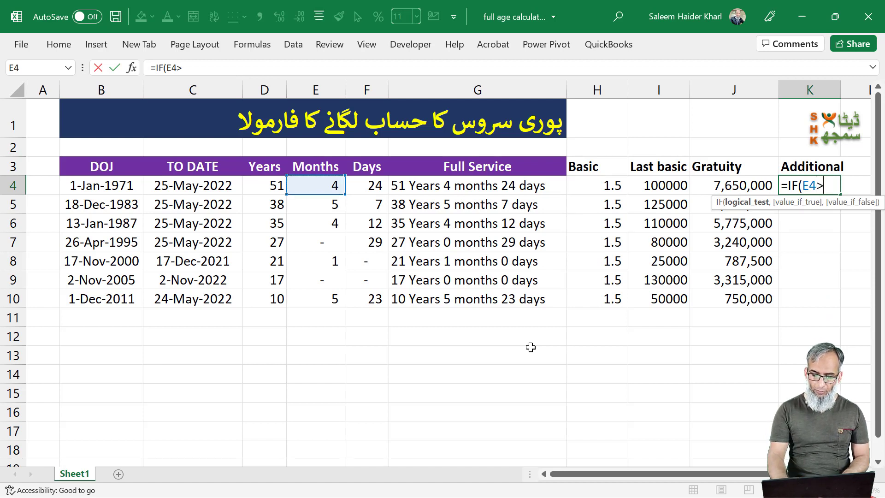
text(=6)
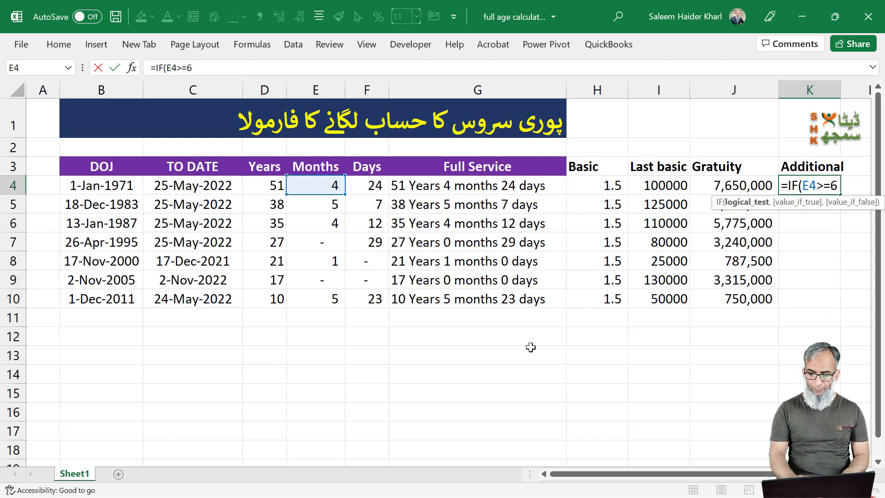
text(,)
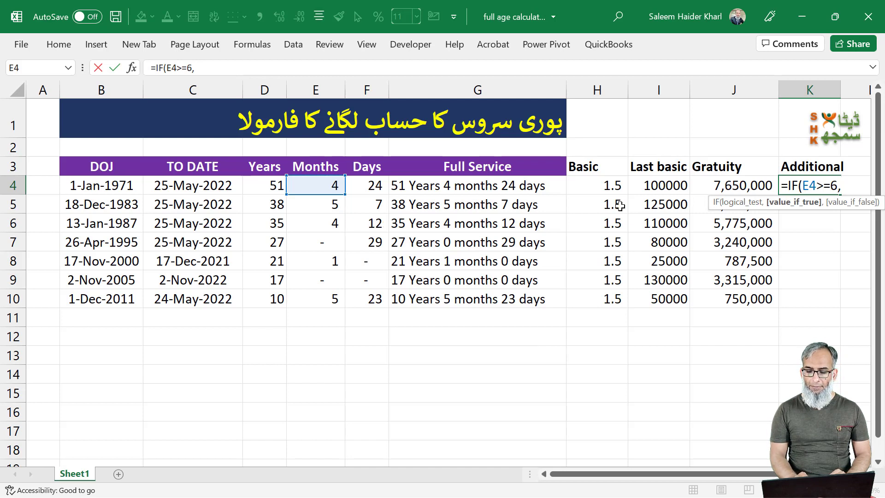
click(663, 183)
text(/2,0)
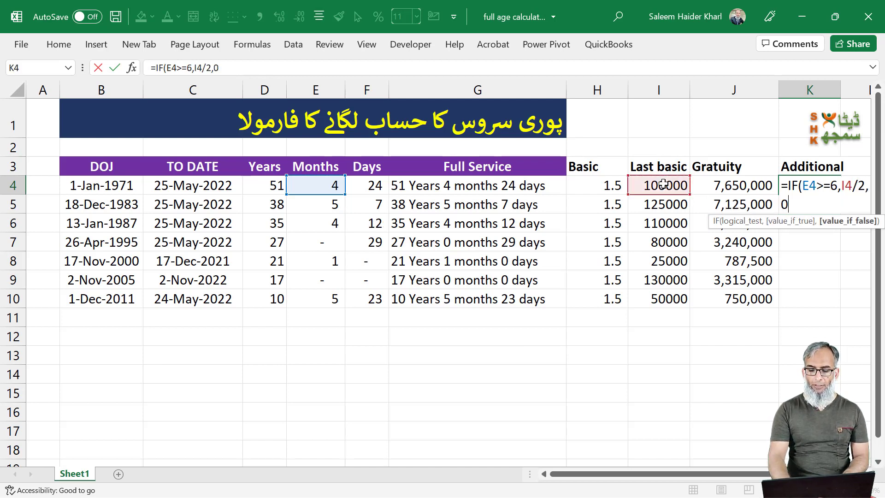
text())
key(Return)
click(834, 186)
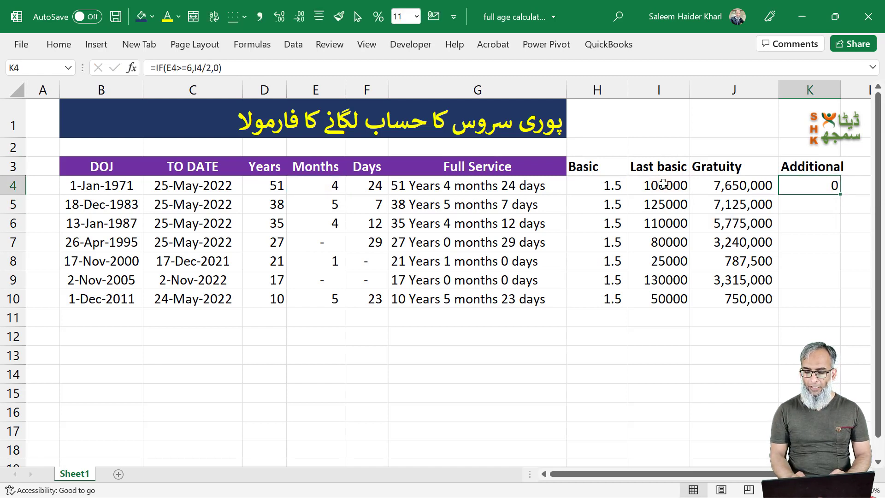
double_click(840, 194)
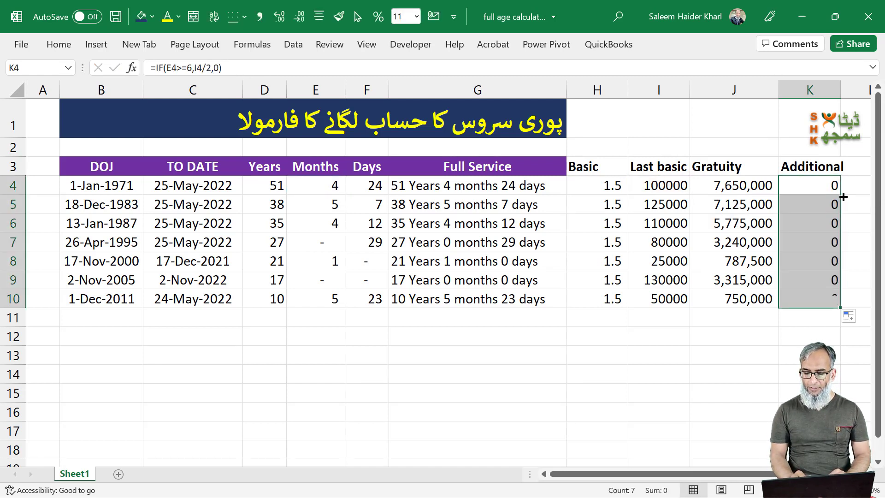
Step: Change the month of the TO DATE in C10 so the date is 24-07-2022
click(164, 303)
key(F2)
key(Left)
key(Left)
key(Left)
key(Left)
key(Left)
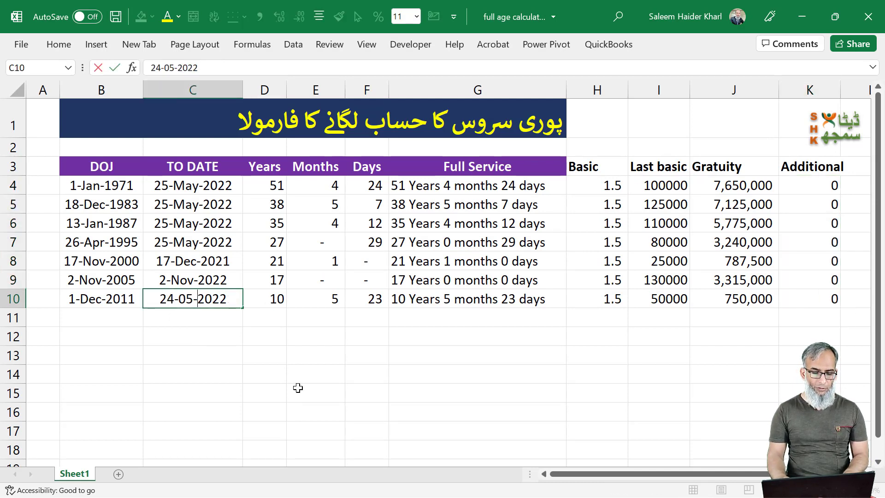
key(shift+Left)
text(7)
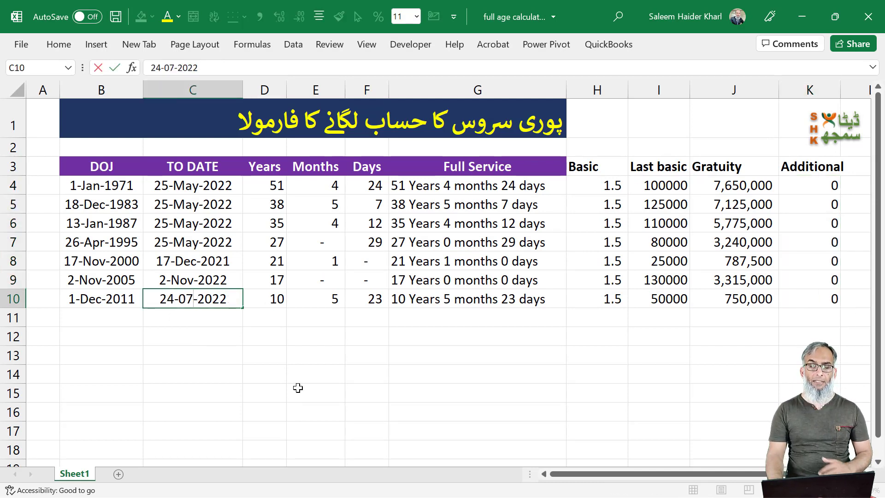
key(Return)
key(Up)
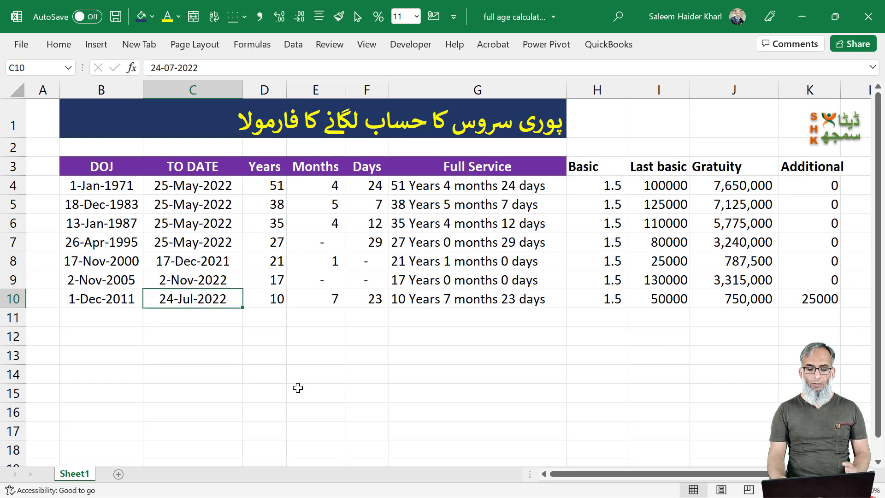
Step: Check the Additional amount and its formula in K10 for the changed service period
key(Right)
key(Right)
key(Right)
key(Right)
key(Right)
key(Right)
key(Right)
key(Right)
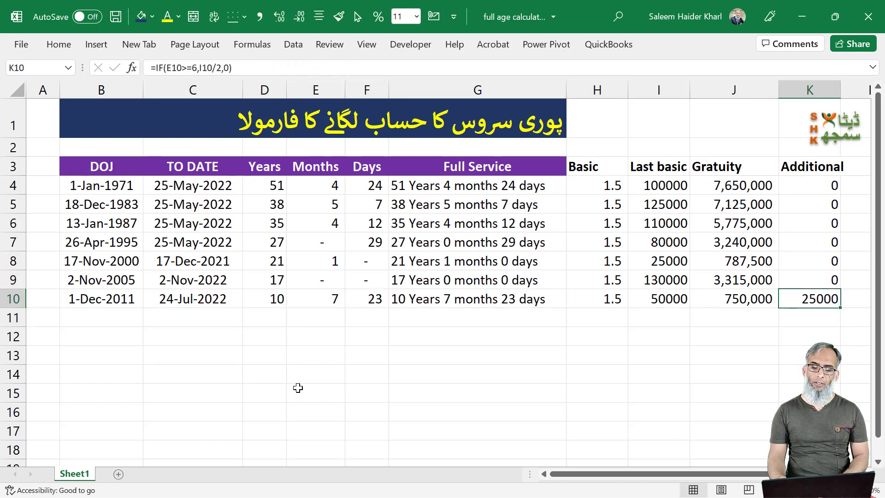
Step: Add the header Total Gratuity in L3, beside Additional
key(Right)
key(ctrl+Up)
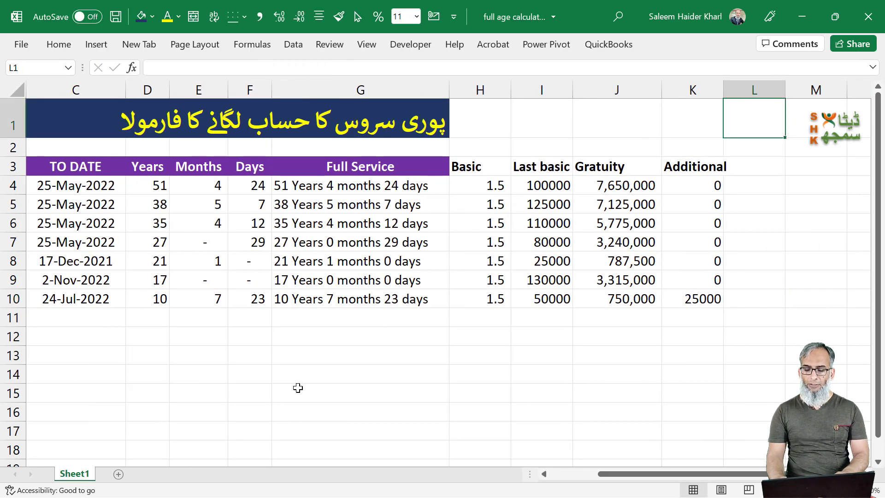
key(Down)
key(Down)
text(Total)
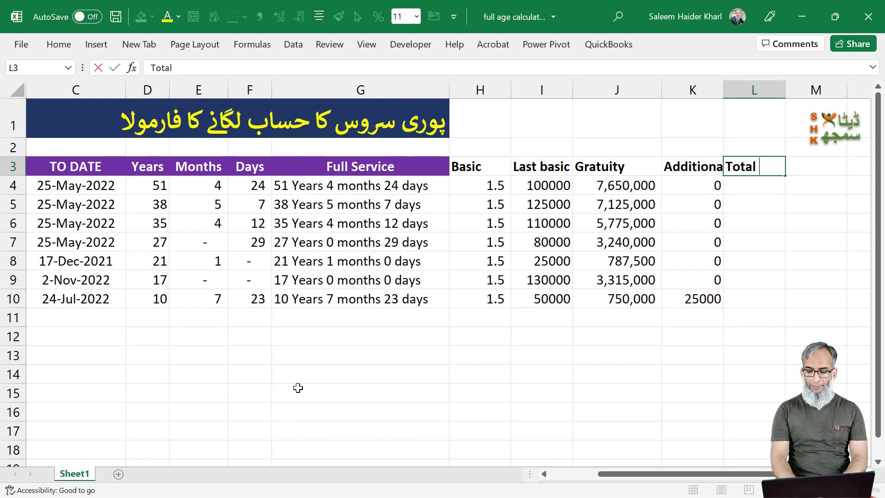
text( Gra)
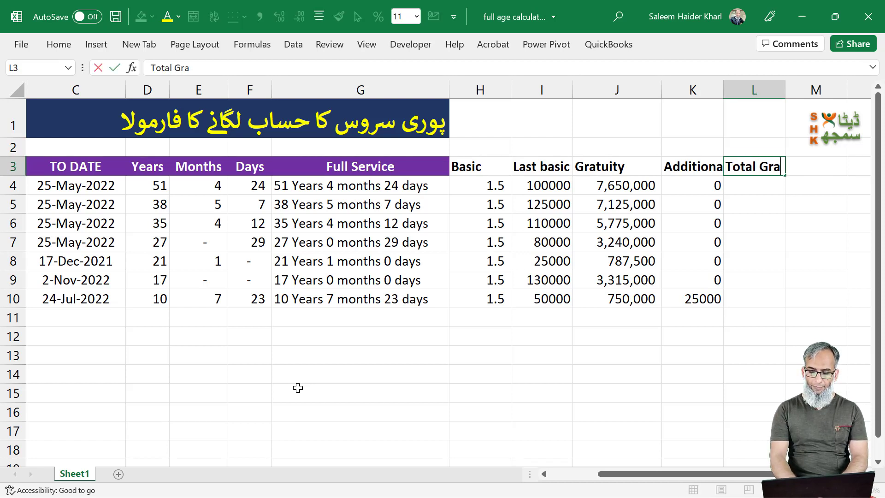
text(tuity)
key(Return)
Step: Add up the gratuity and the additional amount in L4 with =SUM(J4:K4)
text(=)
key(Escape)
key(alt+=)
key(Right)
key(Right)
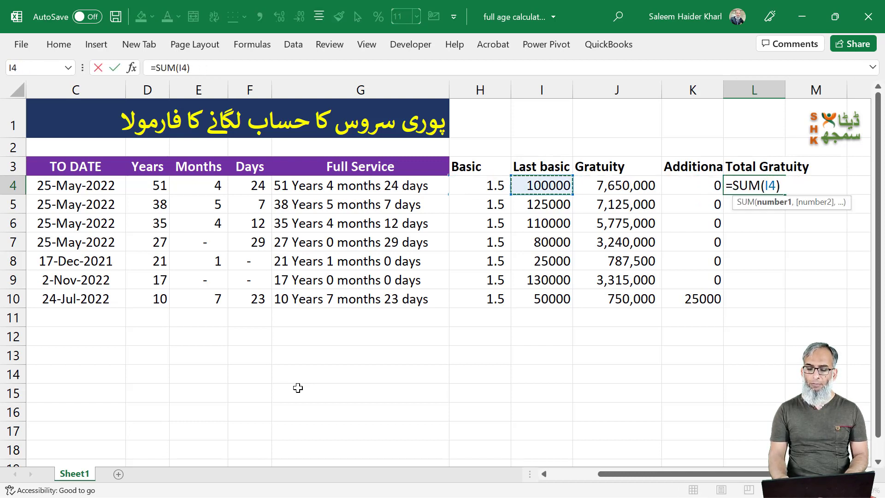
key(shift+Right)
key(Return)
key(Up)
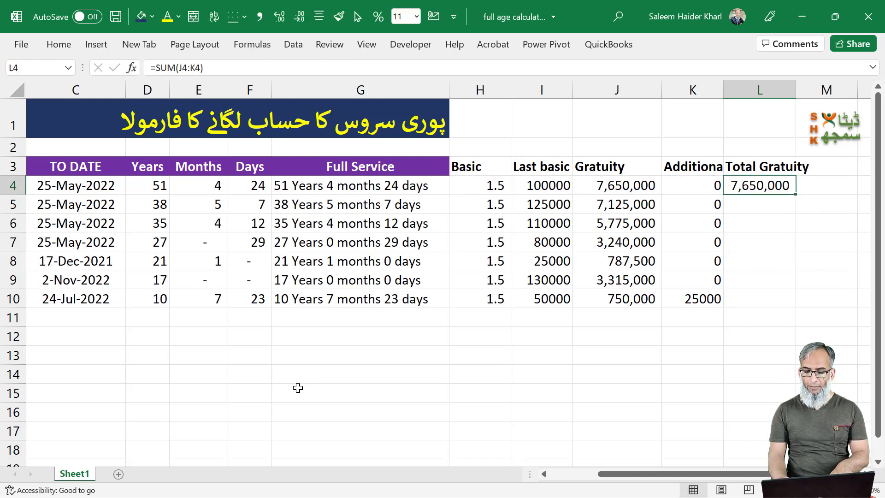
Step: Copy the L4 total formula down through L10
key(ctrl+c)
key(shift+Down)
key(shift+Down)
key(shift+Down)
key(shift+Down)
key(shift+Down)
key(shift+Down)
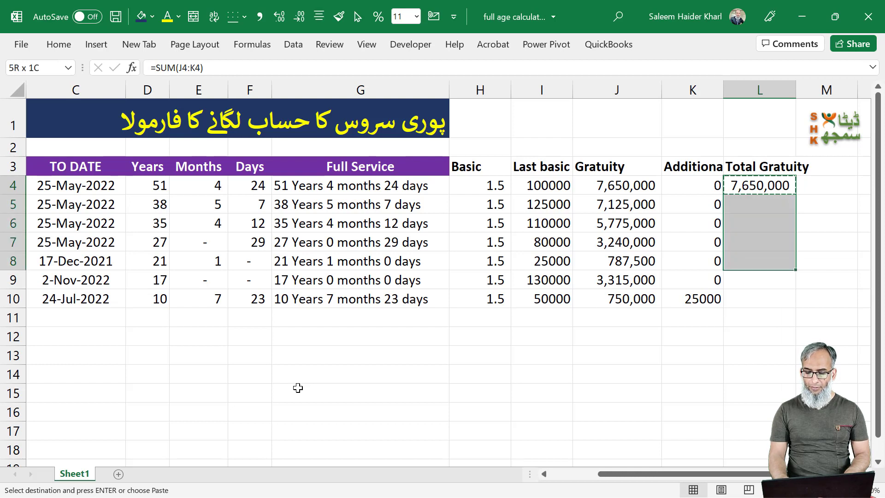
key(Return)
Step: Review the Total Gratuity results and formulas from row 5 down to row 9
key(Down)
key(Down)
key(Down)
key(Down)
key(Down)
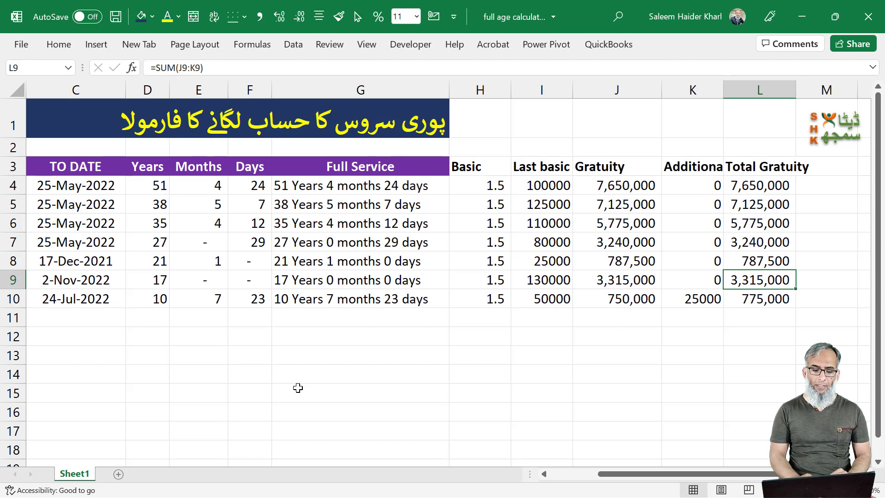
click(346, 190)
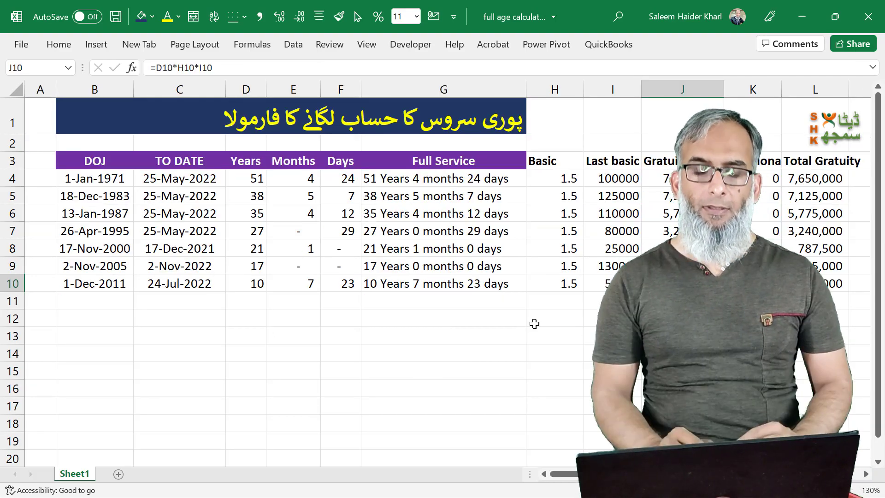
click(534, 324)
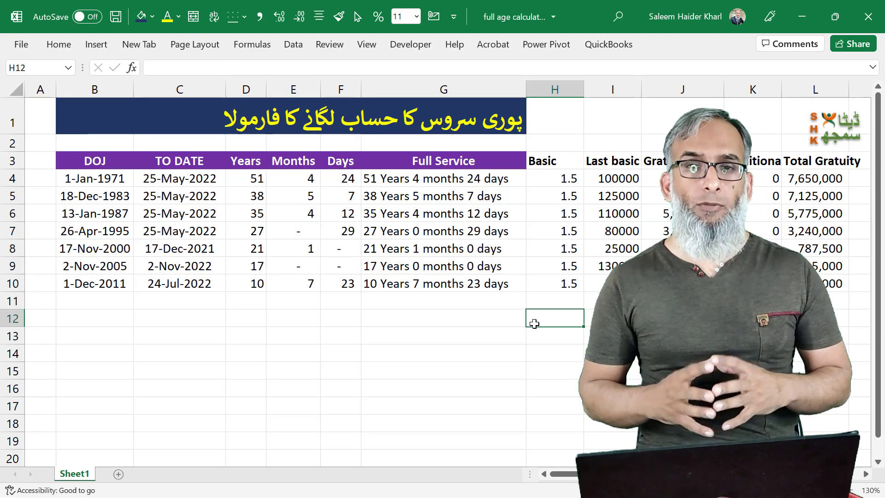